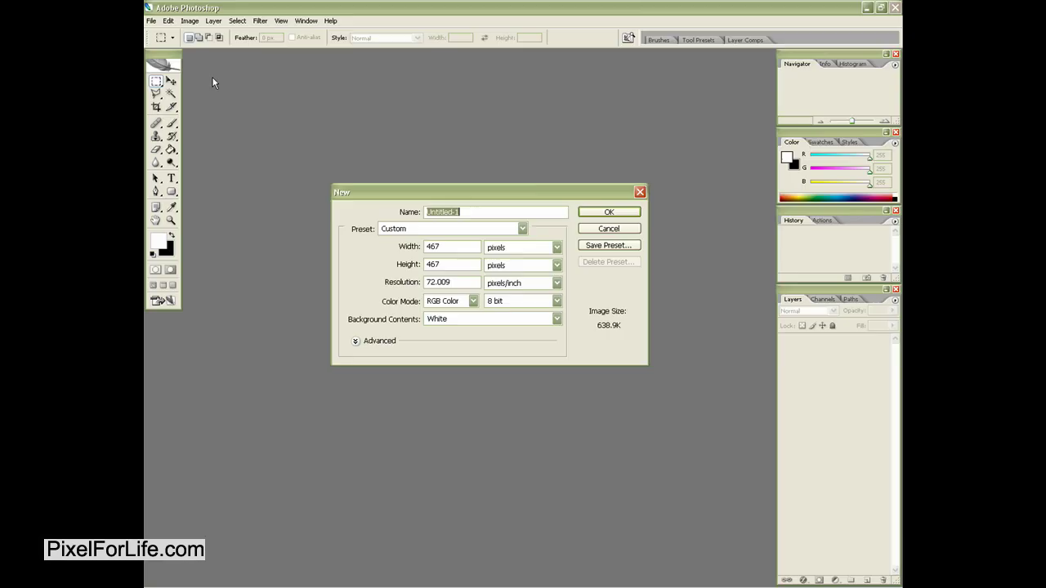
Enter 800 pixels as the new document's width and advance to the height field.
{"action": "double_click", "coordinate": [441, 245]}
{"action": "type", "text": "800"}
{"action": "key", "text": "Tab"}
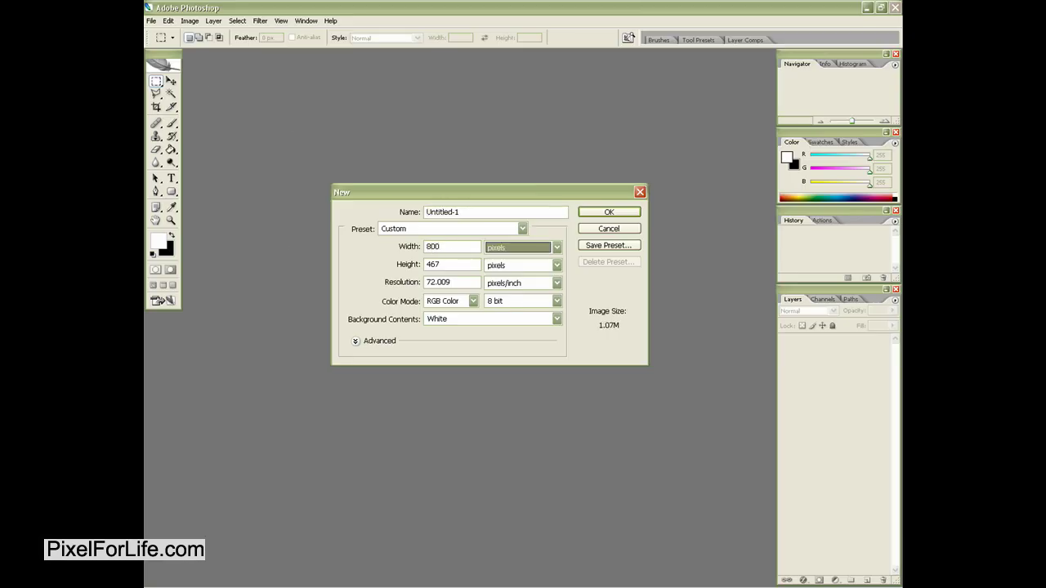
{"action": "key", "text": "Tab"}
Enter 600 for the height, create the document and enlarge its window to show the canvas.
{"action": "type", "text": "6"}
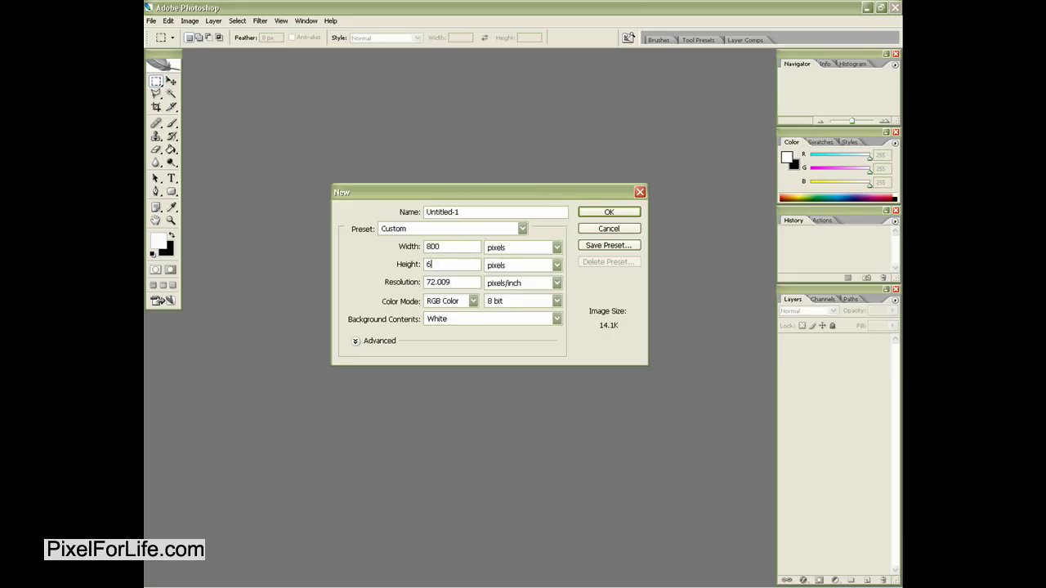
{"action": "type", "text": "00"}
{"action": "key", "text": "Return"}
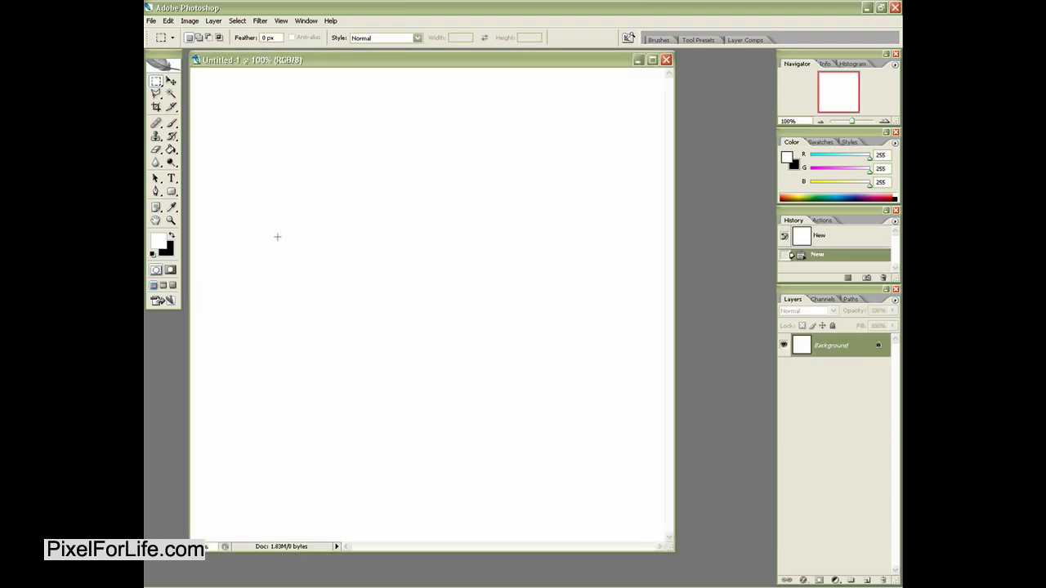
{"action": "left_click_drag", "start_coordinate": [668, 546], "coordinate": [692, 568]}
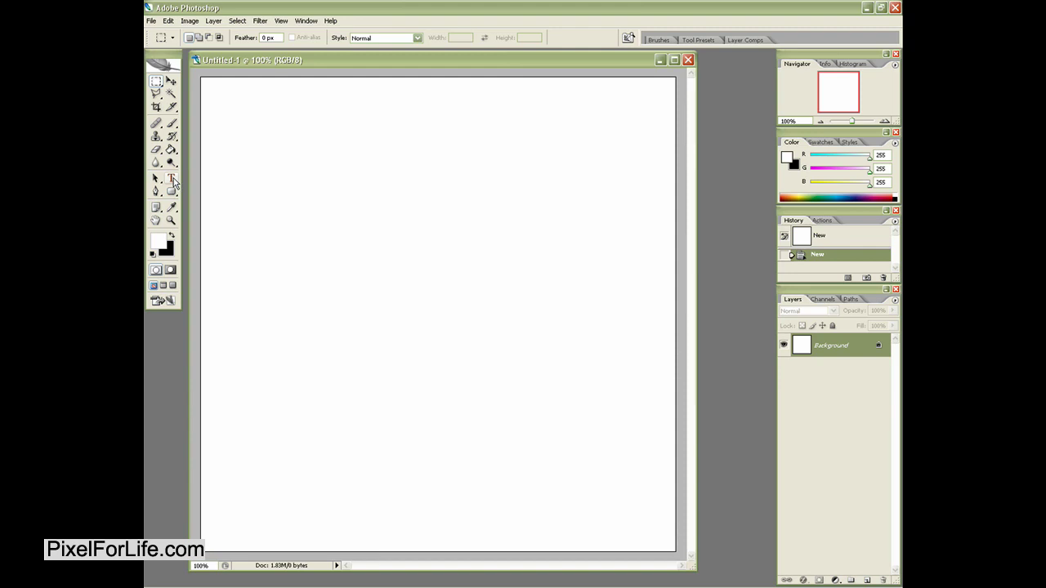
Draw a tall oval selection from the canvas centre with the Elliptical Marquee and nudge it up.
{"action": "left_click", "coordinate": [173, 194]}
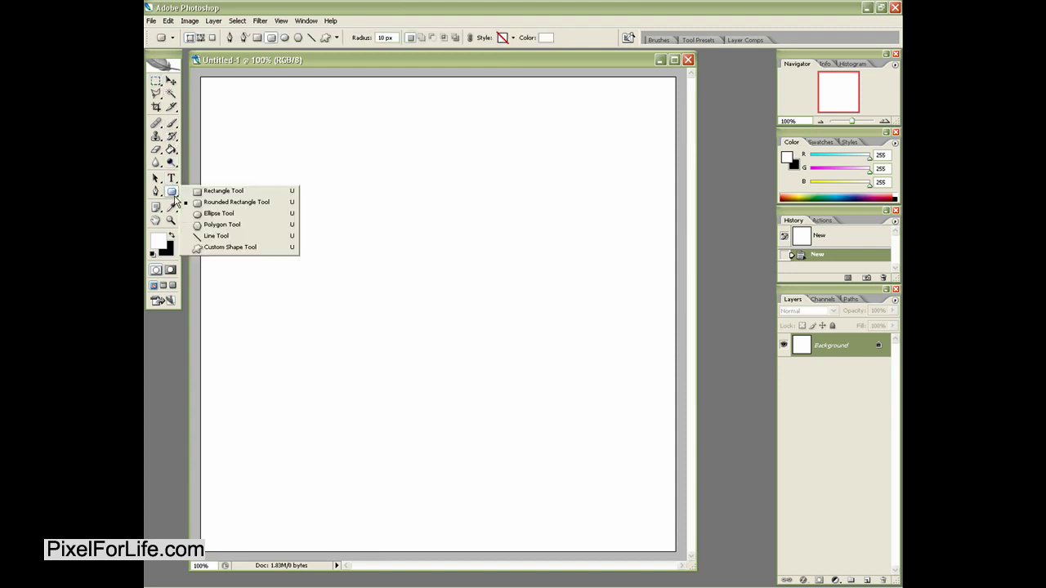
{"action": "left_click", "coordinate": [218, 214]}
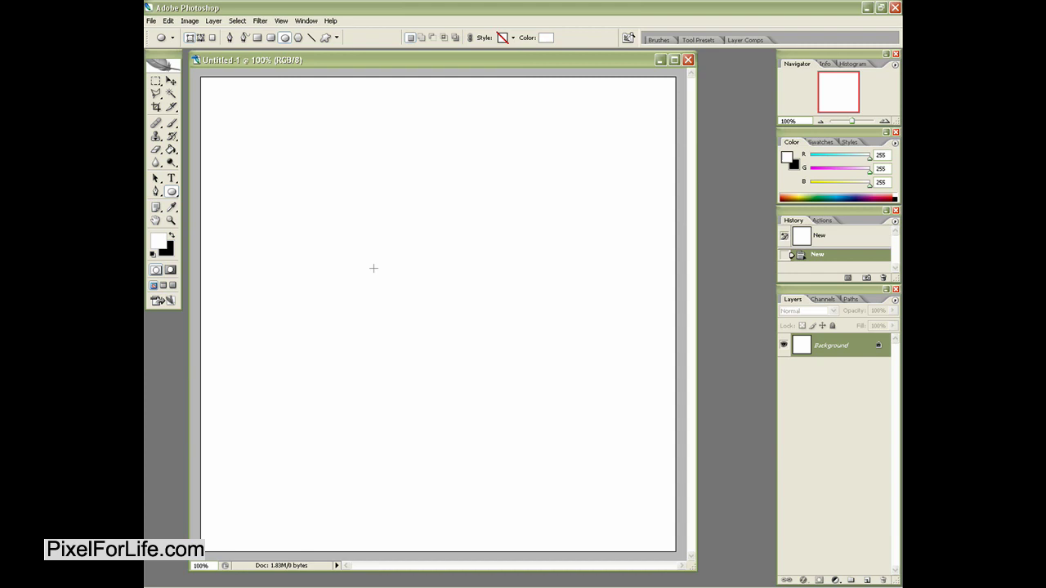
{"action": "left_click", "coordinate": [156, 81]}
{"action": "left_click", "coordinate": [204, 96]}
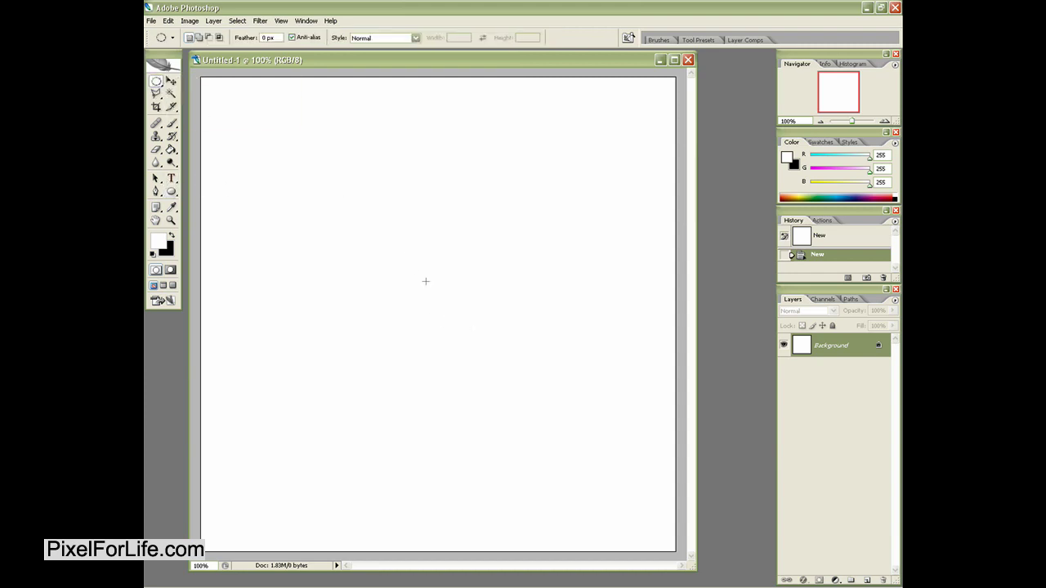
{"action": "left_click_drag", "start_coordinate": [435, 328], "coordinate": [551, 462]}
{"action": "key", "text": "ctrl+z"}
{"action": "left_click_drag", "start_coordinate": [435, 310], "coordinate": [542, 446]}
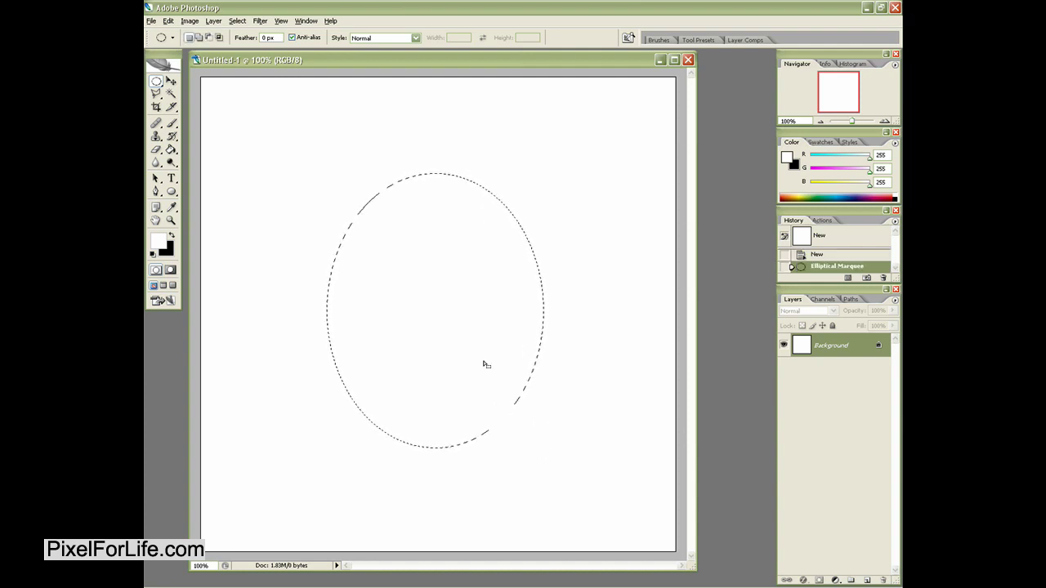
{"action": "left_click_drag", "start_coordinate": [480, 295], "coordinate": [488, 282]}
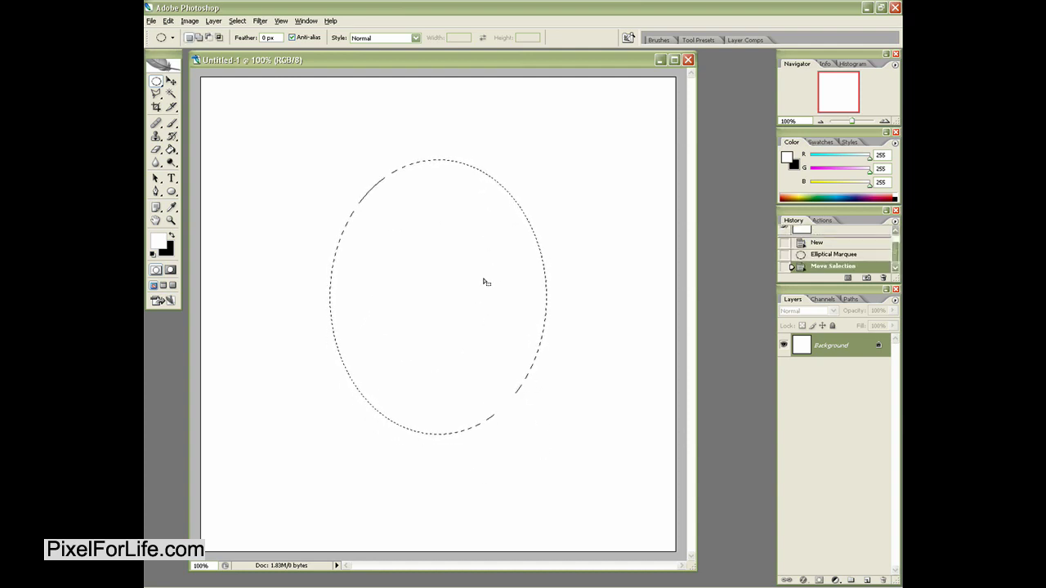
Add a new Layer 1, convert the Background into Layer 0, and target Layer 1.
{"action": "left_click", "coordinate": [866, 581]}
{"action": "double_click", "coordinate": [861, 369]}
{"action": "key", "text": "Return"}
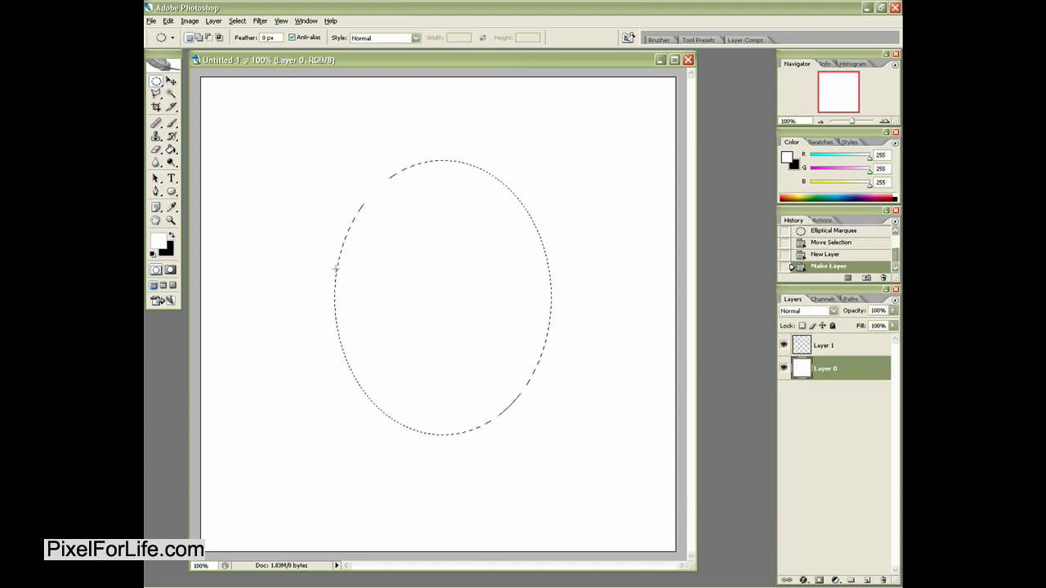
{"action": "key", "text": "alt+bracketright"}
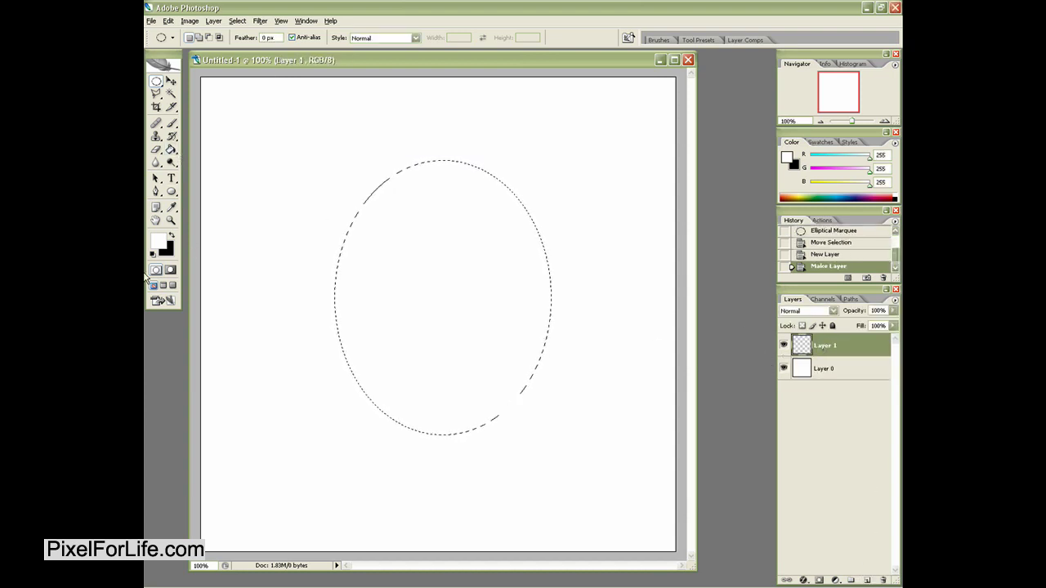
Fill the oval selection on Layer 1 with light grey c2c2c2 and deselect.
{"action": "left_click", "coordinate": [160, 242]}
{"action": "left_click", "coordinate": [401, 355]}
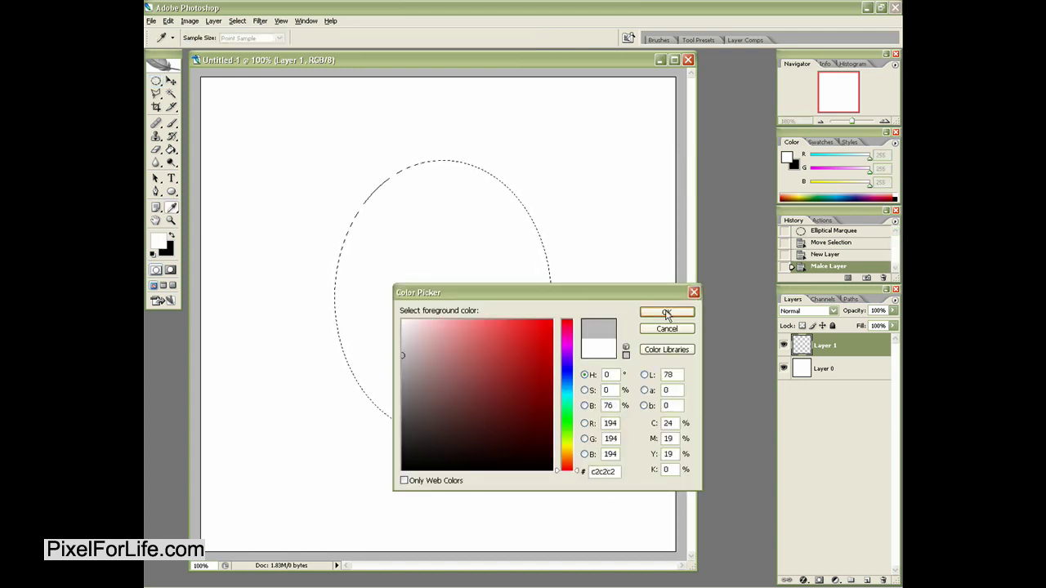
{"action": "left_click", "coordinate": [666, 313]}
{"action": "left_click", "coordinate": [172, 150]}
{"action": "left_click", "coordinate": [444, 270]}
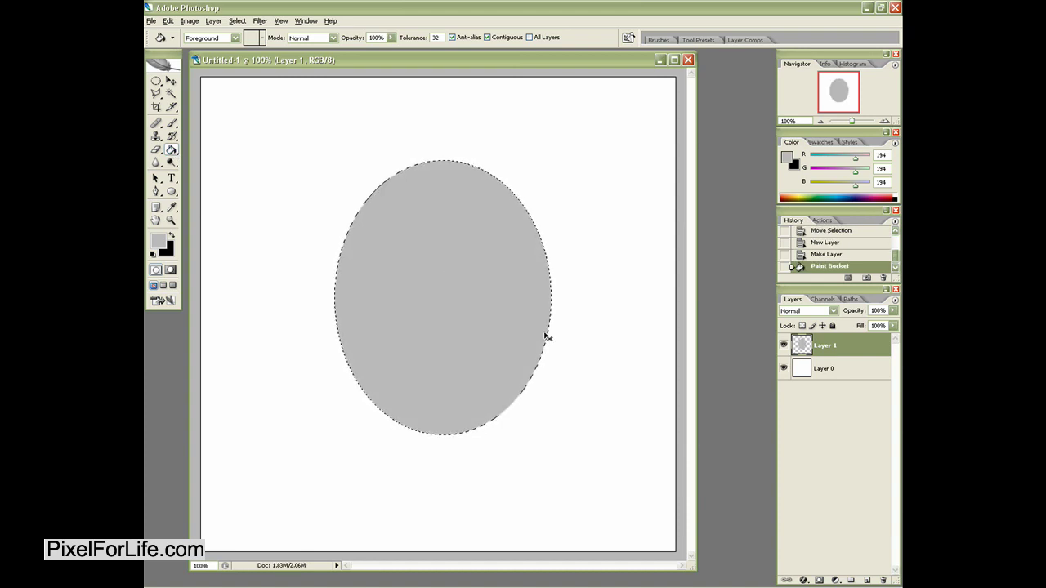
{"action": "key", "text": "ctrl+d"}
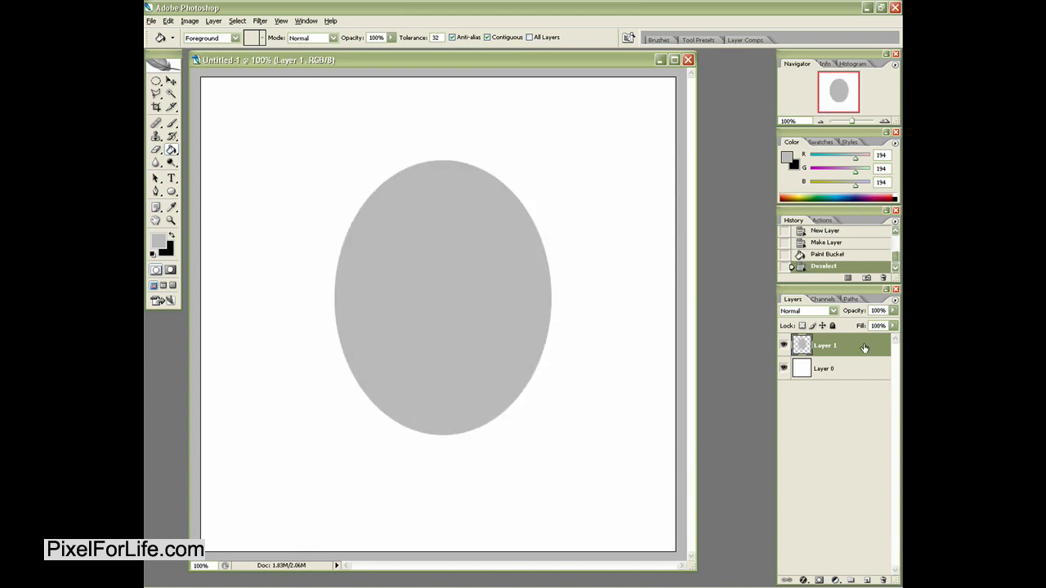
{"action": "key", "text": "ctrl+t"}
Shrink the grey ellipse to 91.1%, duplicate its layer, and scale the copy to about 80%.
{"action": "left_click_drag", "start_coordinate": [546, 441], "coordinate": [534, 430]}
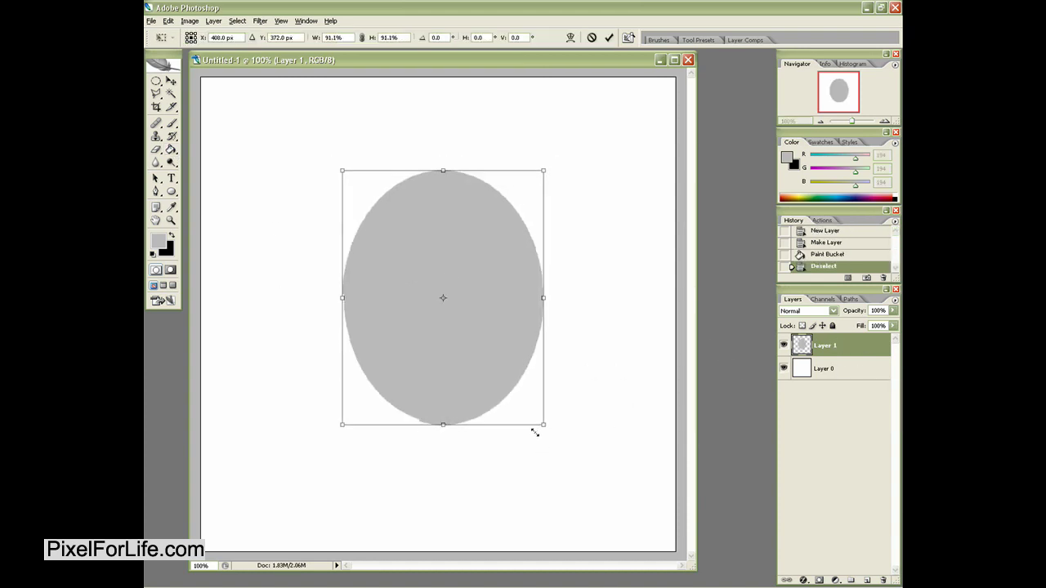
{"action": "key", "text": "Return"}
{"action": "left_click_drag", "start_coordinate": [853, 349], "coordinate": [866, 580]}
{"action": "key", "text": "ctrl+t"}
{"action": "left_click_drag", "start_coordinate": [541, 427], "coordinate": [523, 400]}
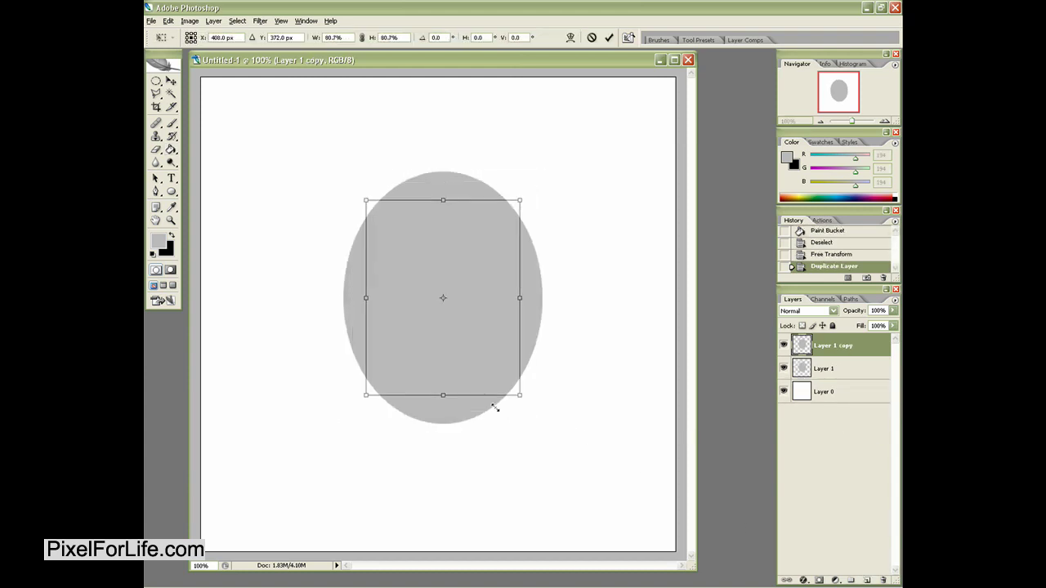
{"action": "key", "text": "Return"}
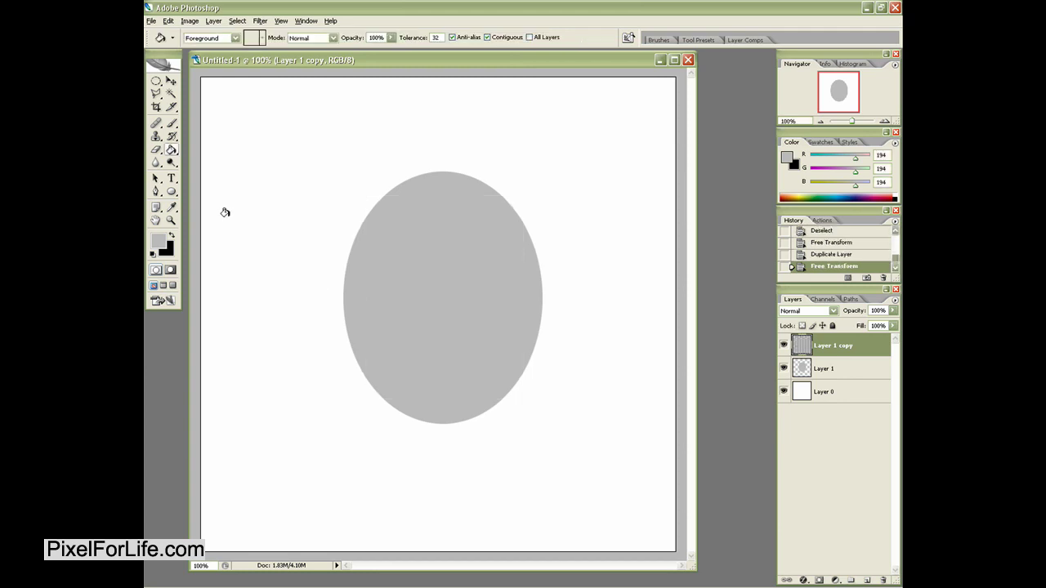
Fill the smaller copy with darker grey RGB 168.
{"action": "left_click", "coordinate": [159, 242]}
{"action": "type", "text": "168"}
{"action": "key", "text": "Tab"}
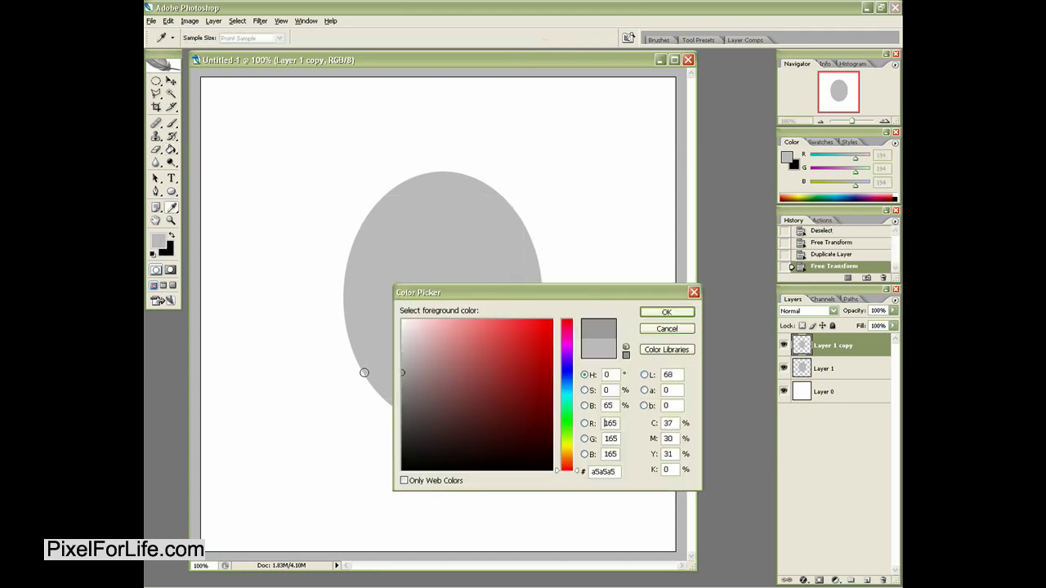
{"action": "type", "text": "168"}
{"action": "key", "text": "Tab"}
{"action": "type", "text": "168"}
{"action": "left_click", "coordinate": [673, 317]}
{"action": "key", "text": "g"}
{"action": "left_click", "coordinate": [433, 300]}
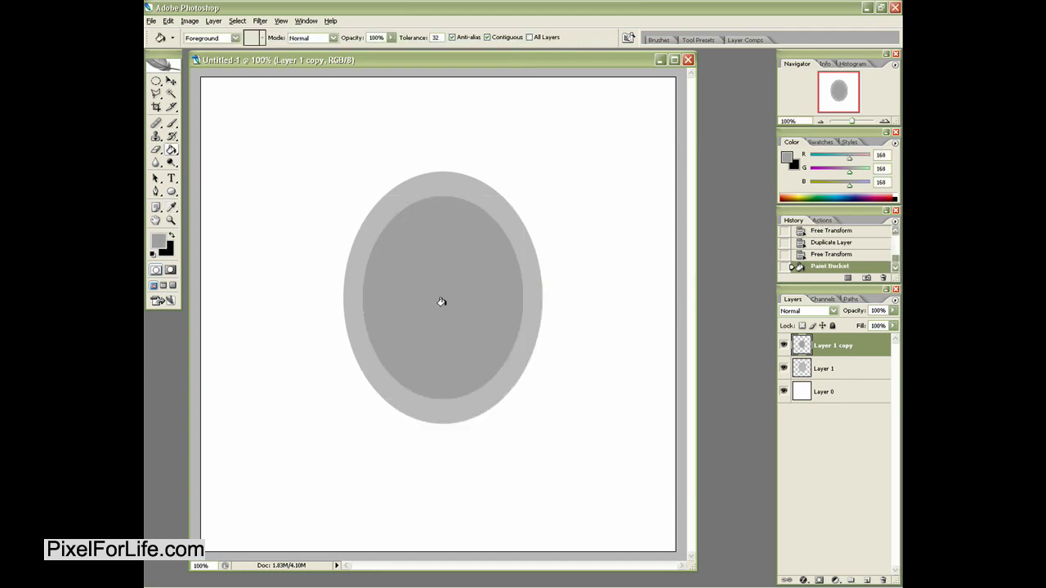
Enlarge the darker ellipse slightly, shift it down, and widen it evenly on both sides.
{"action": "key", "text": "ctrl+t"}
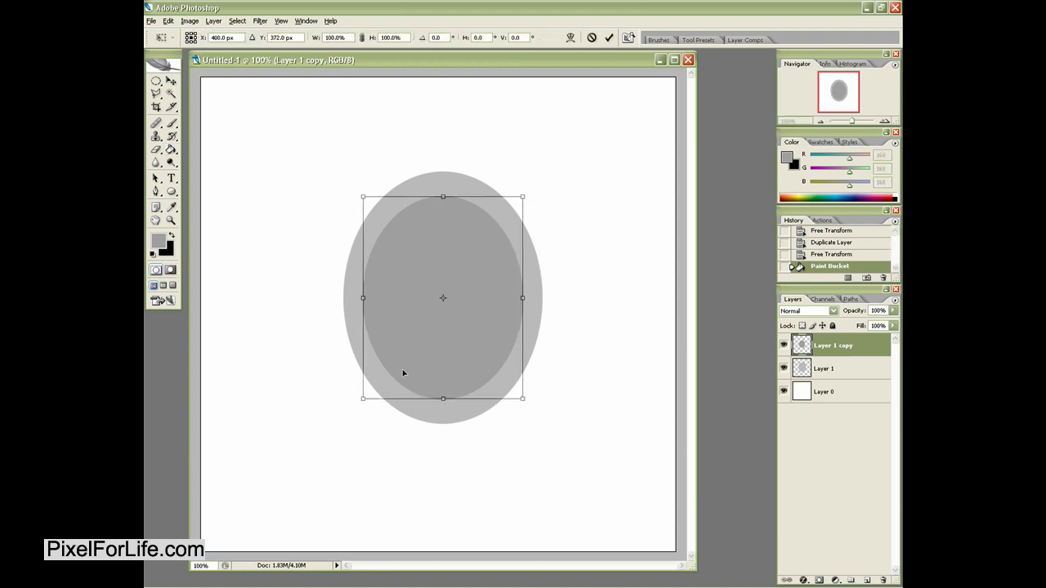
{"action": "left_click_drag", "start_coordinate": [520, 406], "coordinate": [526, 401]}
{"action": "key", "text": "shift+Down"}
{"action": "key", "text": "shift+Down"}
{"action": "key", "text": "shift+Down"}
{"action": "key", "text": "shift+Down"}
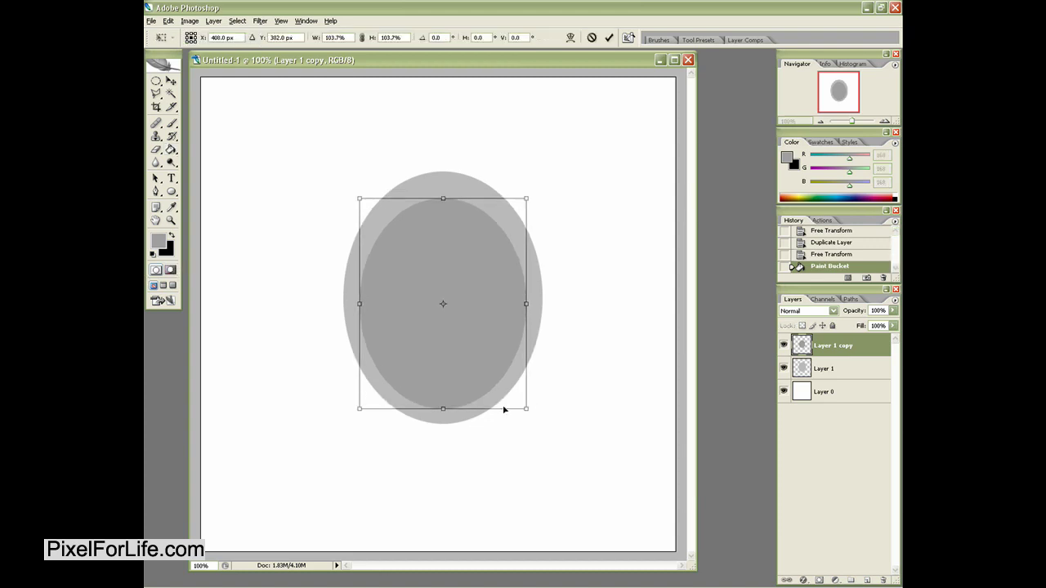
{"action": "key", "text": "Return"}
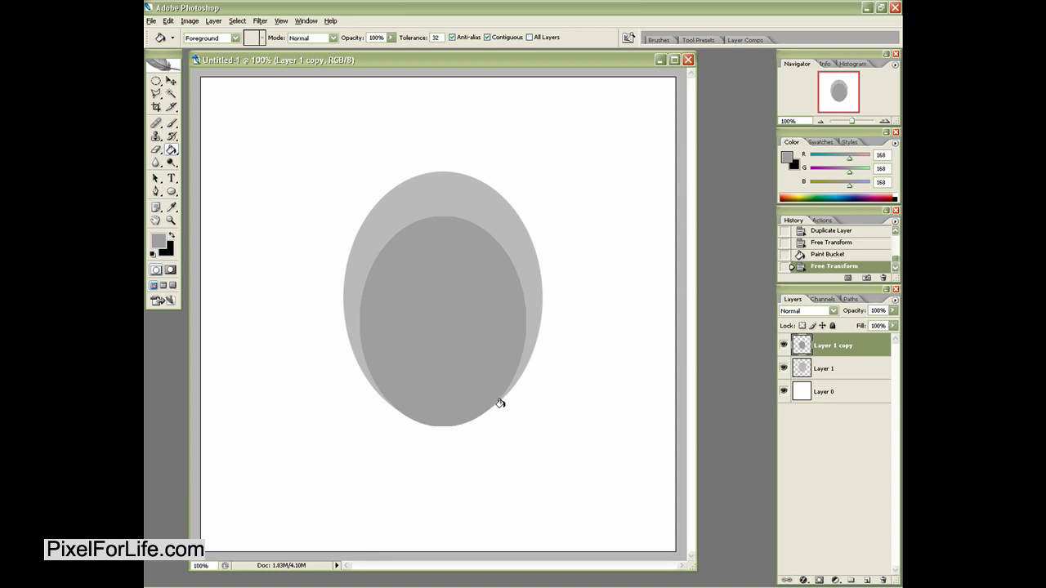
{"action": "key", "text": "v"}
{"action": "key", "text": "Up"}
{"action": "key", "text": "Up"}
{"action": "key", "text": "Up"}
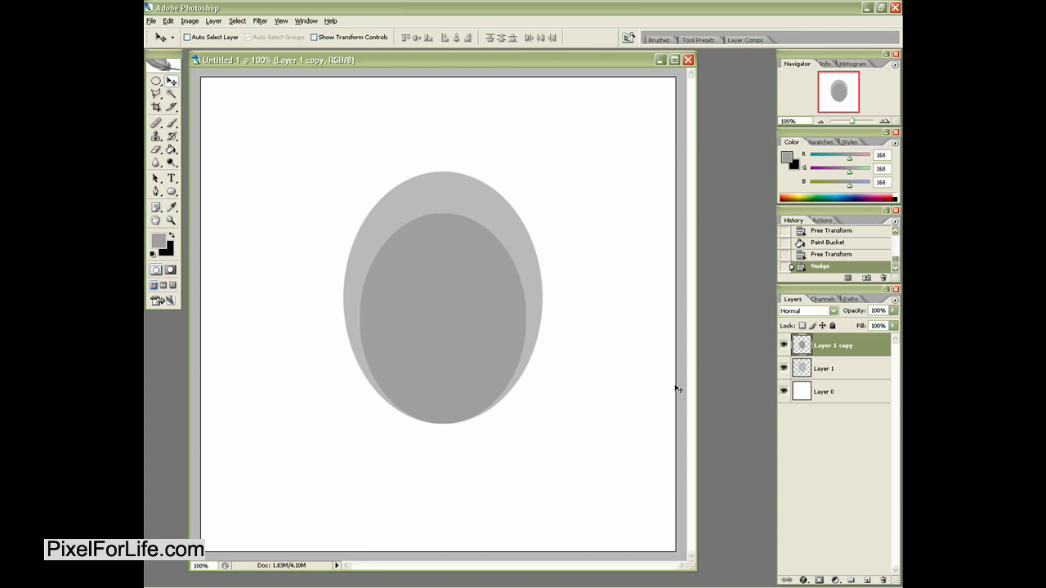
{"action": "key", "text": "ctrl+t"}
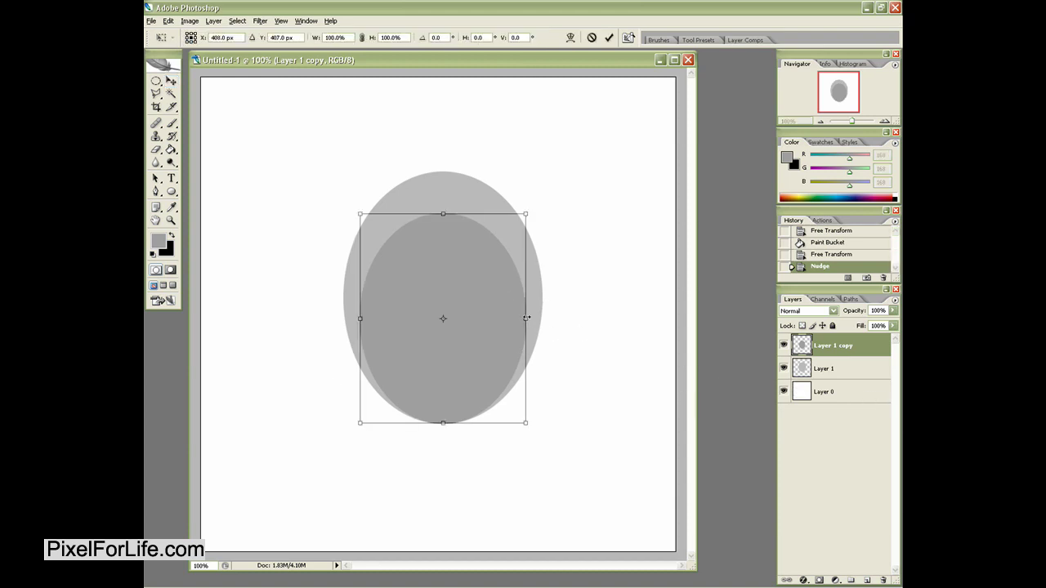
{"action": "left_click_drag", "start_coordinate": [526, 318], "coordinate": [536, 319]}
{"action": "key", "text": "Return"}
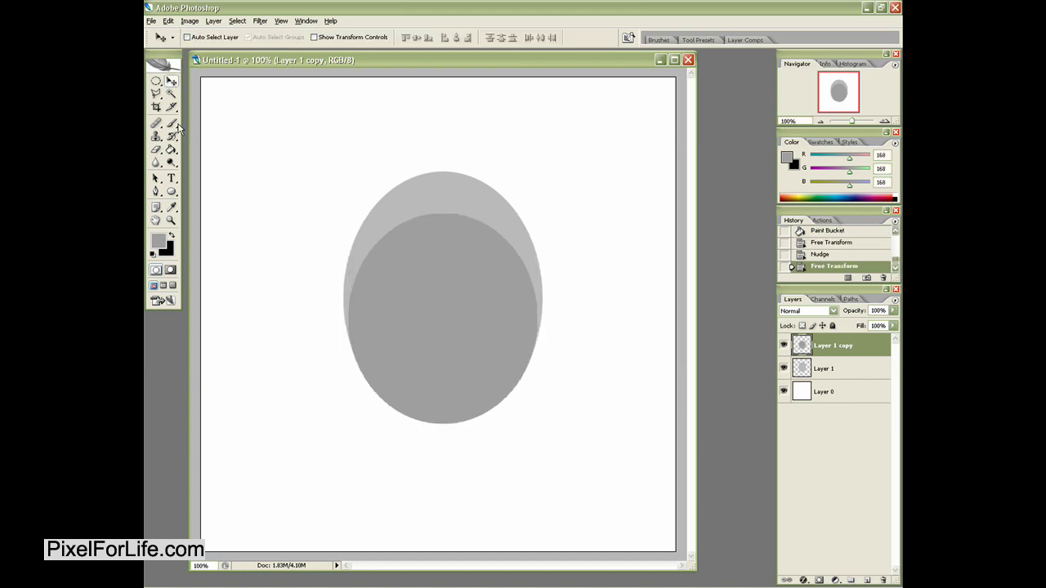
Delete the right half of the darker ellipse with a rectangular selection, leaving only the left half.
{"action": "left_click", "coordinate": [156, 81]}
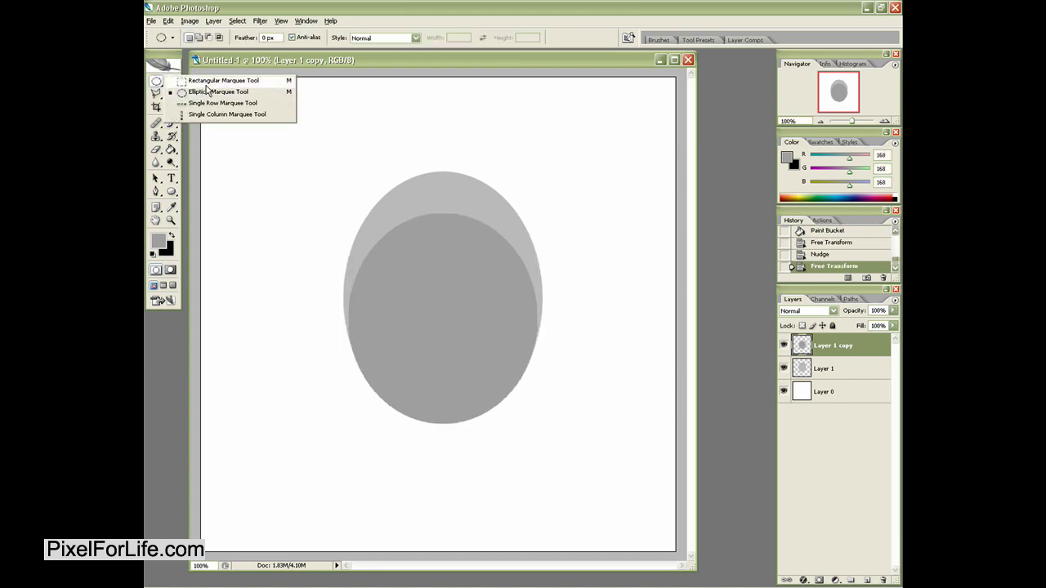
{"action": "left_click", "coordinate": [222, 80]}
{"action": "left_click_drag", "start_coordinate": [586, 153], "coordinate": [446, 564]}
{"action": "key", "text": "Delete"}
{"action": "key", "text": "ctrl+d"}
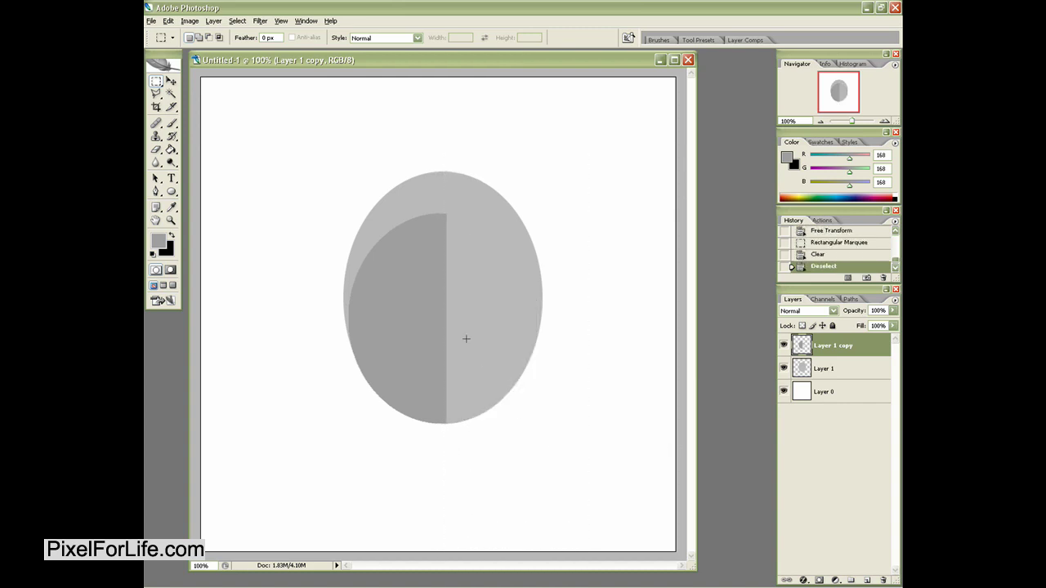
{"action": "left_click_drag", "start_coordinate": [601, 193], "coordinate": [443, 552]}
{"action": "key", "text": "Delete"}
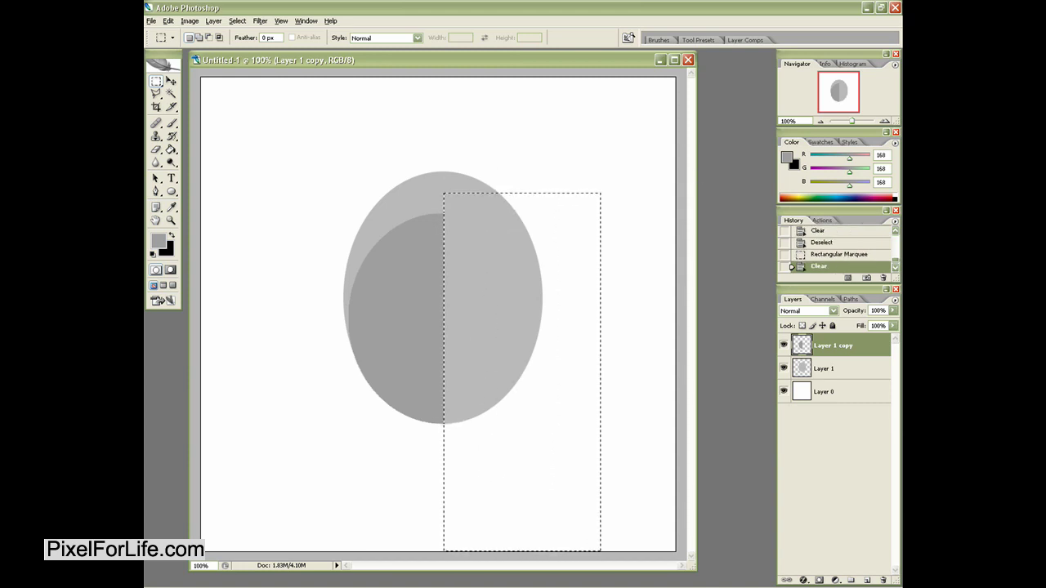
{"action": "left_click_drag", "start_coordinate": [445, 418], "coordinate": [454, 409]}
{"action": "key", "text": "ctrl+d"}
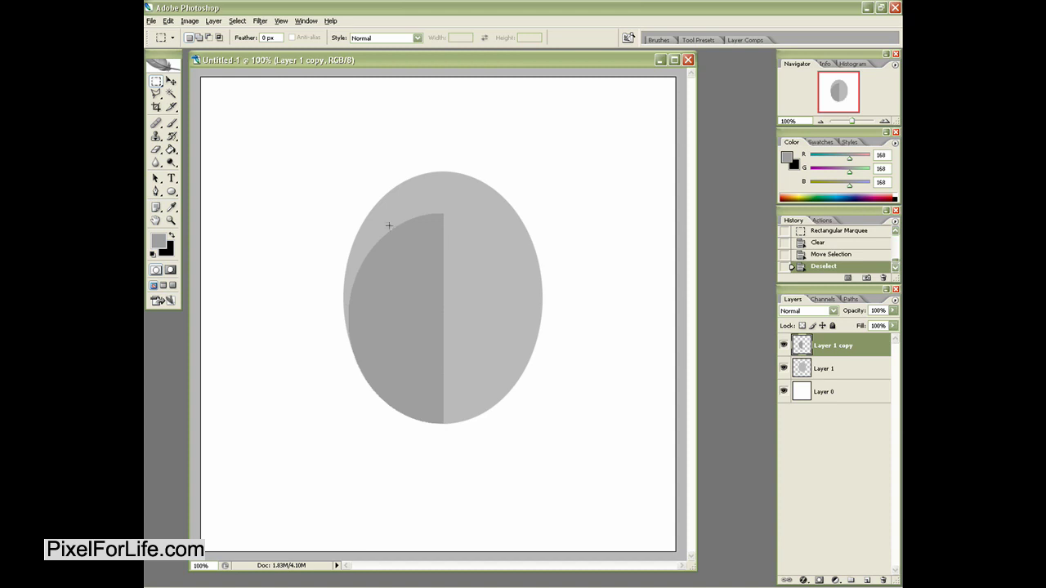
Clear a small round notch from the dark half's lower edge, then outline an oval at its upper-left.
{"action": "left_click", "coordinate": [155, 82]}
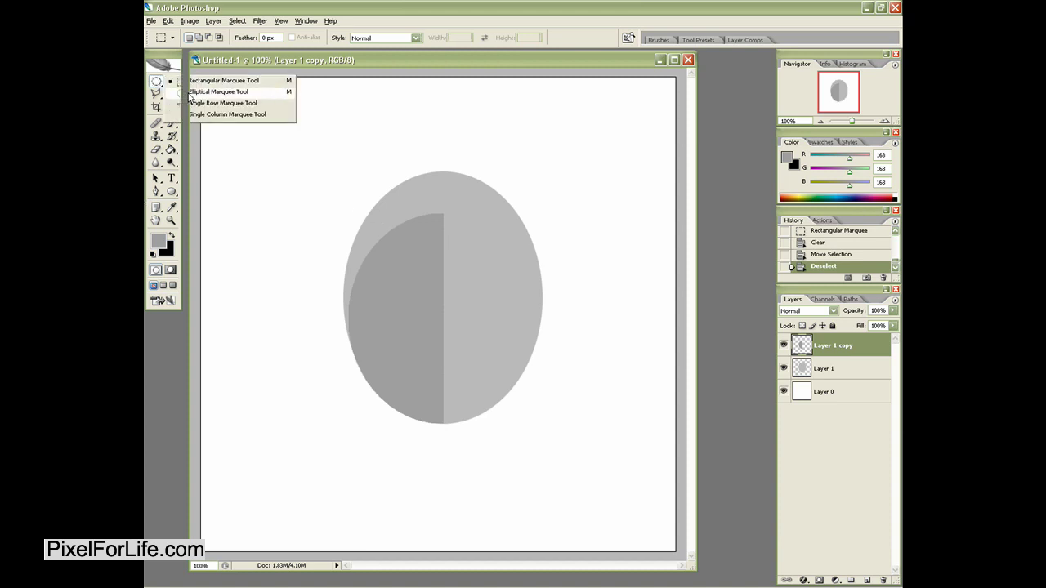
{"action": "left_click", "coordinate": [213, 91]}
{"action": "left_click_drag", "start_coordinate": [399, 440], "coordinate": [415, 462]}
{"action": "key", "text": "shift+Down"}
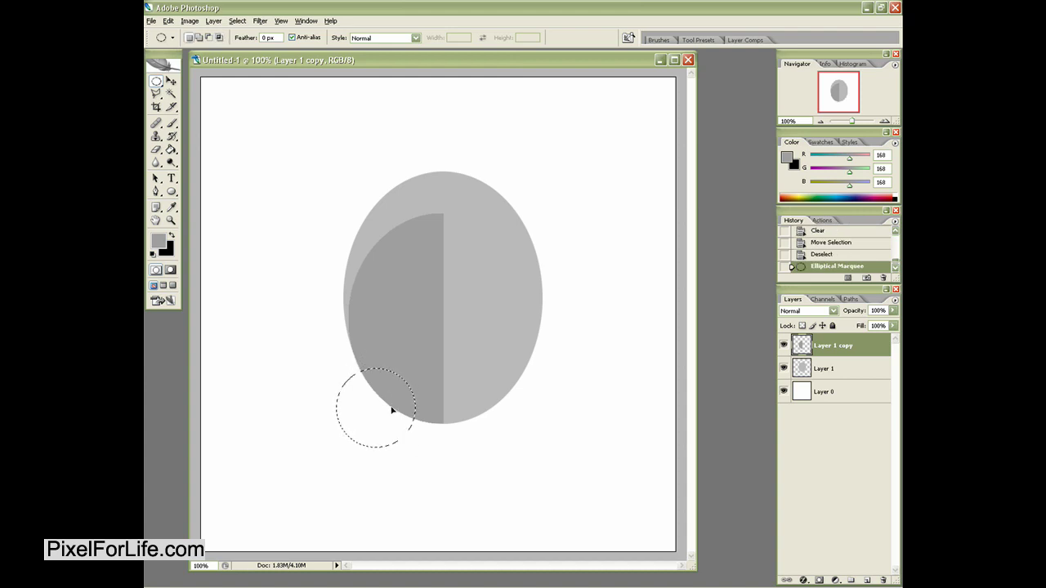
{"action": "key", "text": "Delete"}
{"action": "left_click_drag", "start_coordinate": [393, 401], "coordinate": [388, 267]}
{"action": "key", "text": "ctrl+d"}
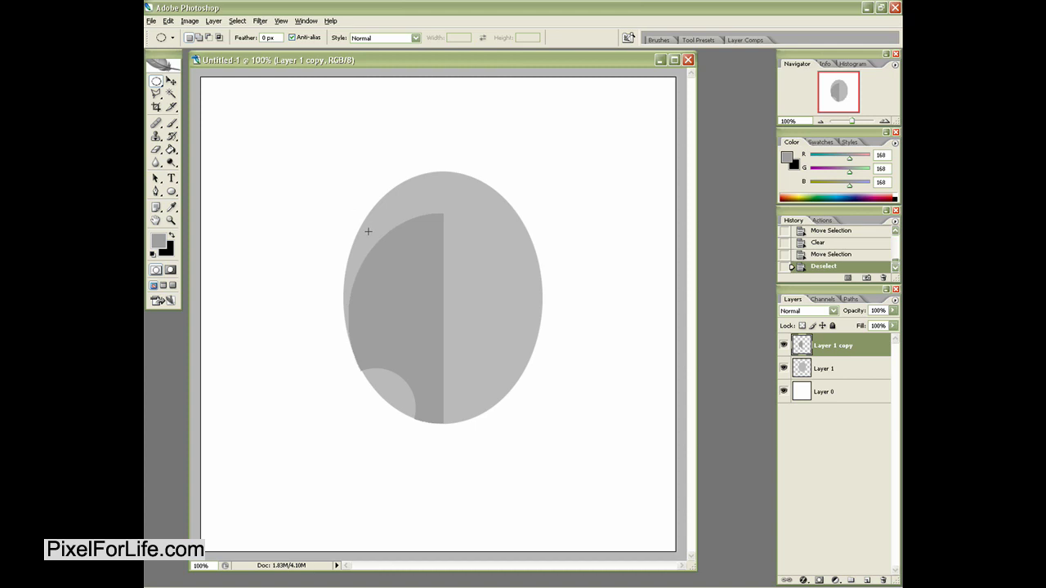
{"action": "left_click_drag", "start_coordinate": [406, 307], "coordinate": [388, 294]}
Fill the oval on a new layer with grey as a bump and merge it into Layer 1 copy.
{"action": "left_click", "coordinate": [171, 150]}
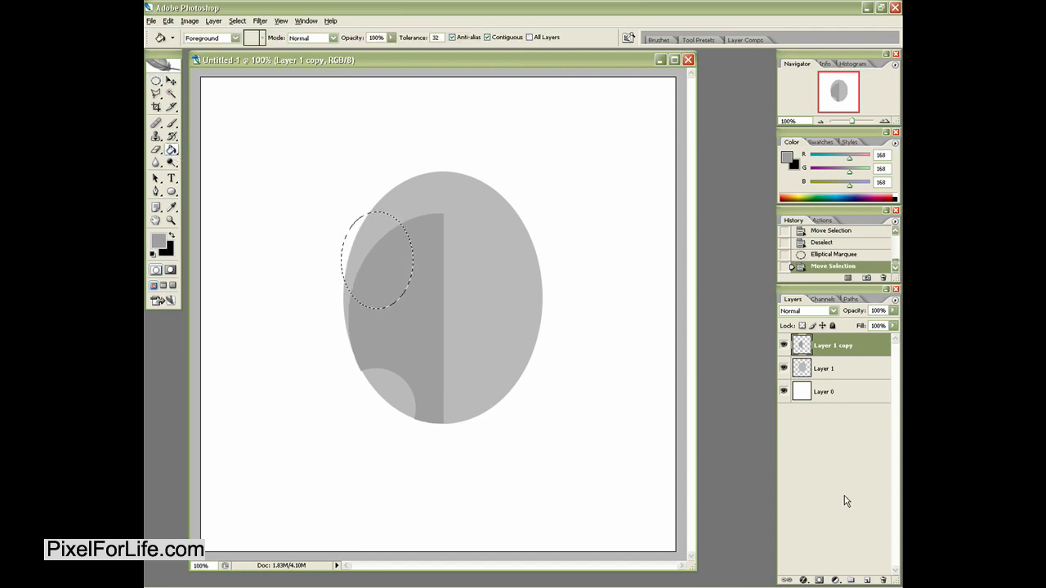
{"action": "left_click", "coordinate": [867, 580]}
{"action": "left_click", "coordinate": [371, 264]}
{"action": "key", "text": "ctrl+d"}
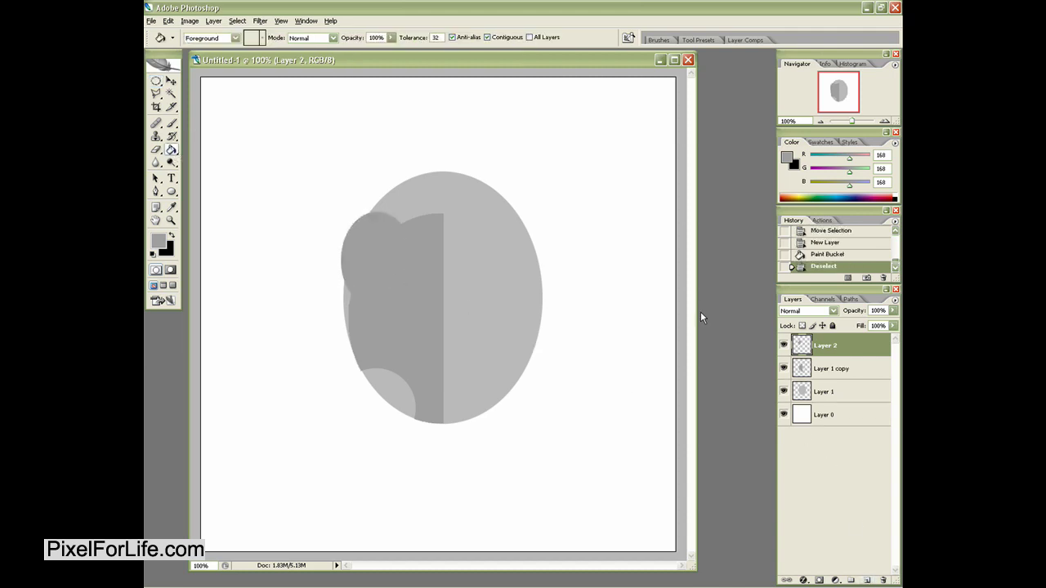
{"action": "left_click", "coordinate": [841, 372], "text": "shift"}
{"action": "key", "text": "ctrl+e"}
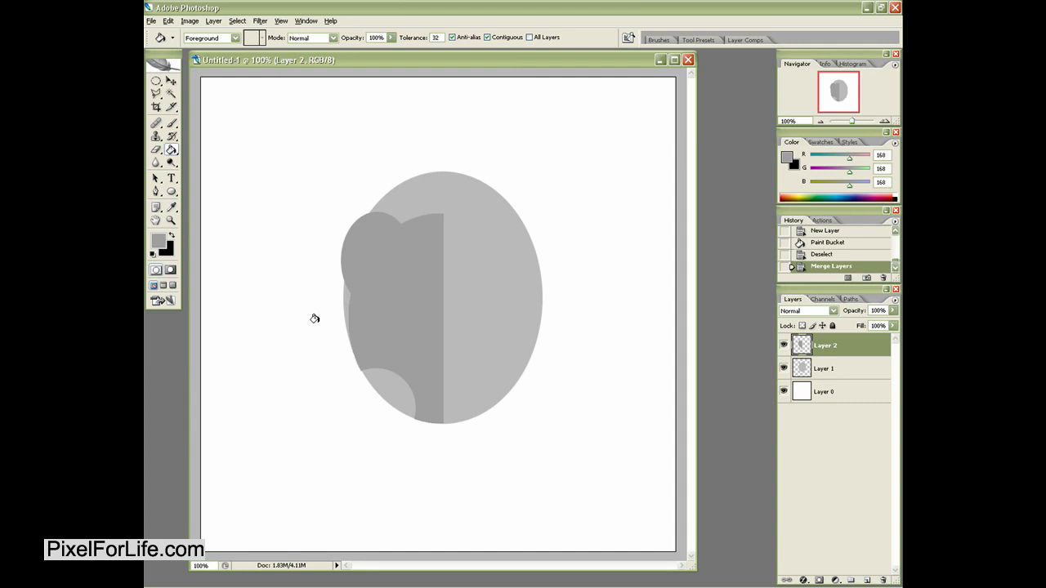
Duplicate the bumped half, flip it horizontally, align it on the right, and merge into one symmetrical shape.
{"action": "left_click_drag", "start_coordinate": [848, 353], "coordinate": [866, 579]}
{"action": "left_click", "coordinate": [167, 20]}
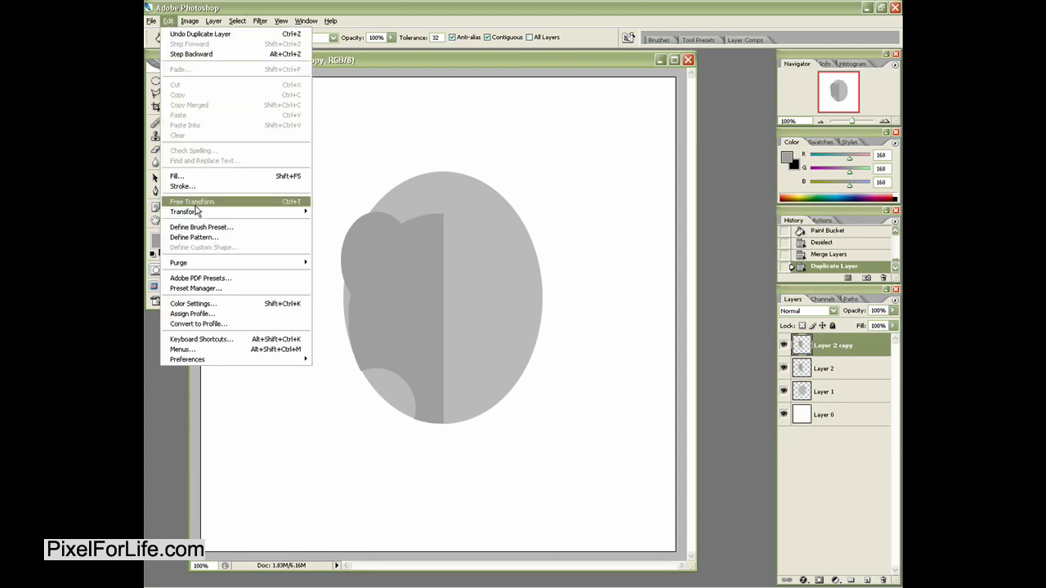
{"action": "mouse_move", "coordinate": [245, 212]}
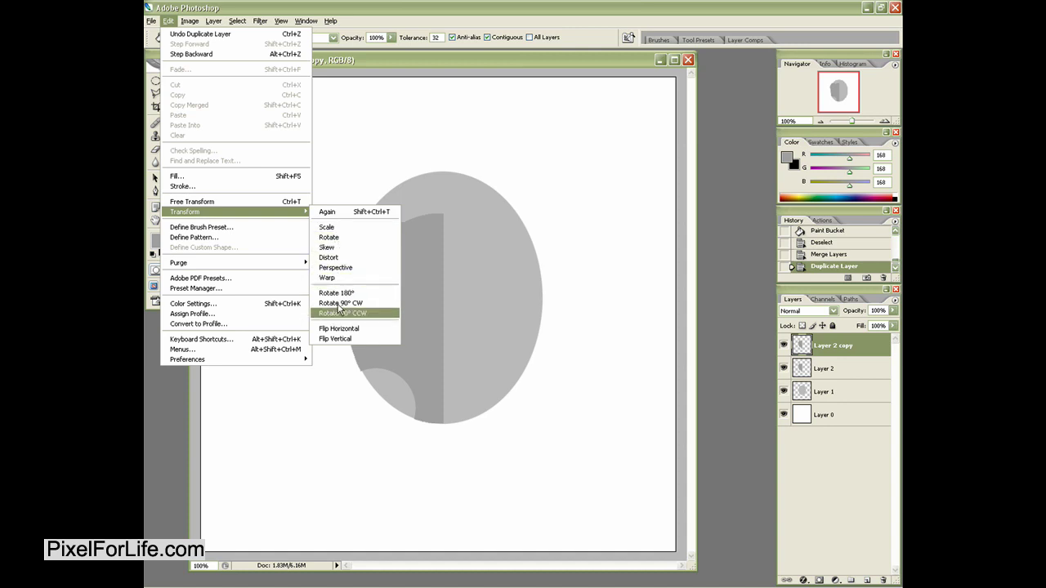
{"action": "left_click", "coordinate": [344, 329]}
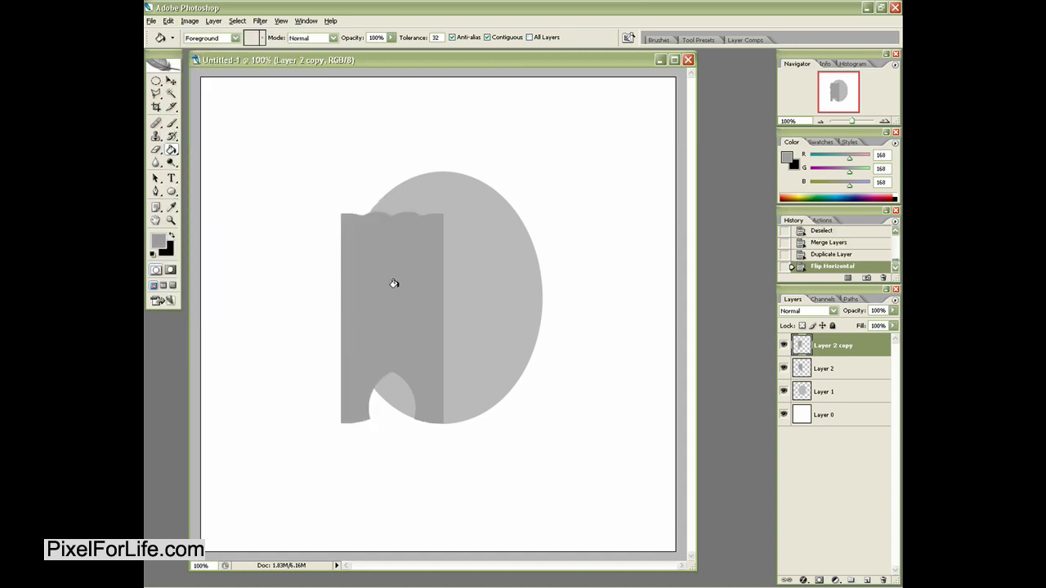
{"action": "key", "text": "v"}
{"action": "key", "text": "shift+Right"}
{"action": "key", "text": "shift+Right"}
{"action": "key", "text": "shift+Right"}
{"action": "key", "text": "shift+Right"}
{"action": "key", "text": "shift+Right"}
{"action": "key", "text": "shift+Right"}
{"action": "key", "text": "shift+Right"}
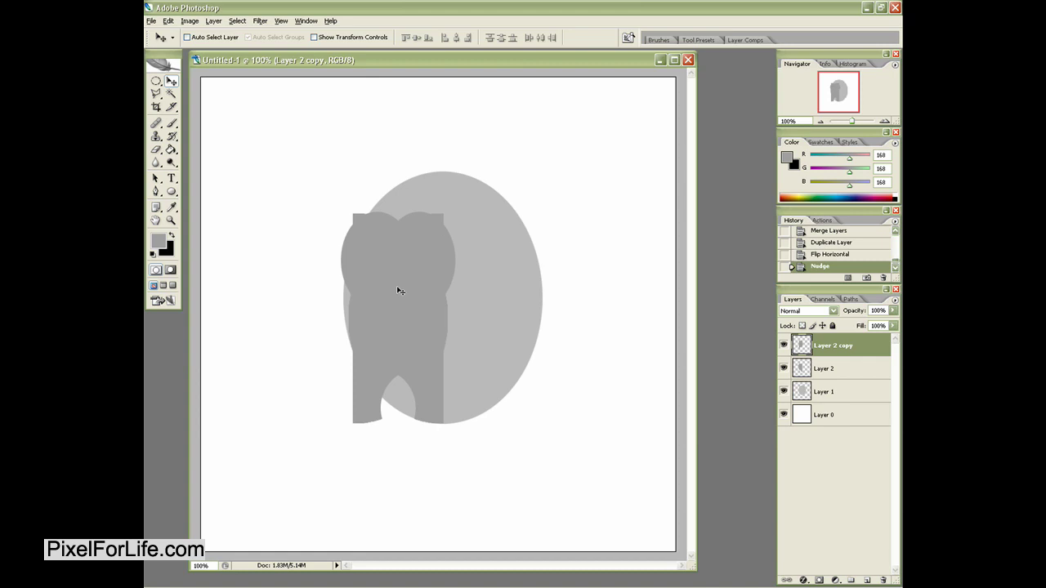
{"action": "key", "text": "shift+Right"}
{"action": "key", "text": "shift+Right"}
{"action": "key", "text": "shift+Right"}
{"action": "key", "text": "shift+Right"}
{"action": "key", "text": "shift+Right"}
{"action": "key", "text": "shift+Right"}
{"action": "key", "text": "shift+Right"}
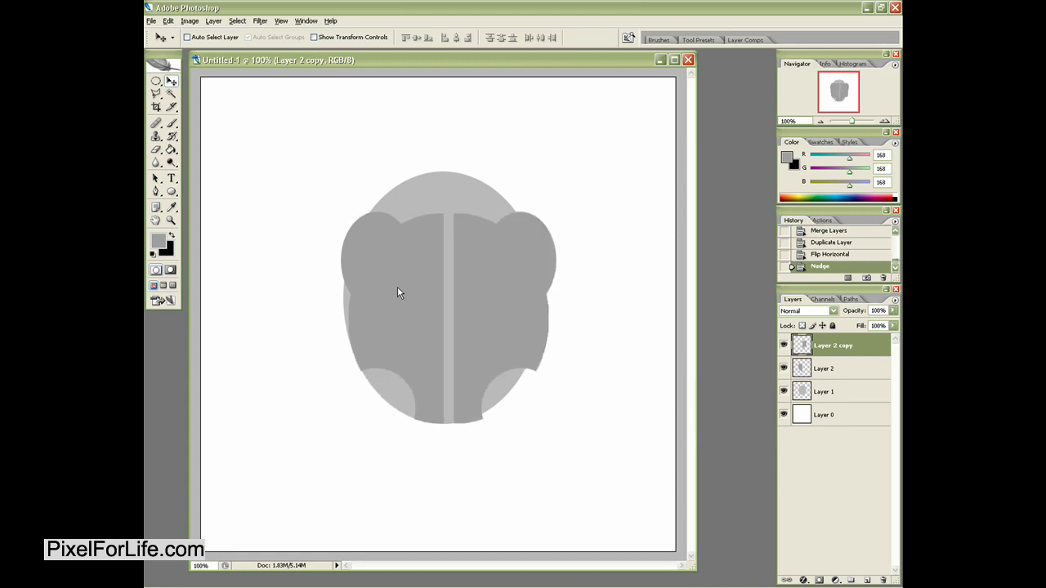
{"action": "key", "text": "Left"}
{"action": "key", "text": "Left"}
{"action": "key", "text": "Left"}
{"action": "key", "text": "Left"}
{"action": "key", "text": "Left"}
{"action": "key", "text": "Left"}
{"action": "key", "text": "Left"}
{"action": "key", "text": "Left"}
{"action": "key", "text": "Left"}
{"action": "key", "text": "Left"}
{"action": "key", "text": "Left"}
{"action": "key", "text": "Left"}
{"action": "key", "text": "Left"}
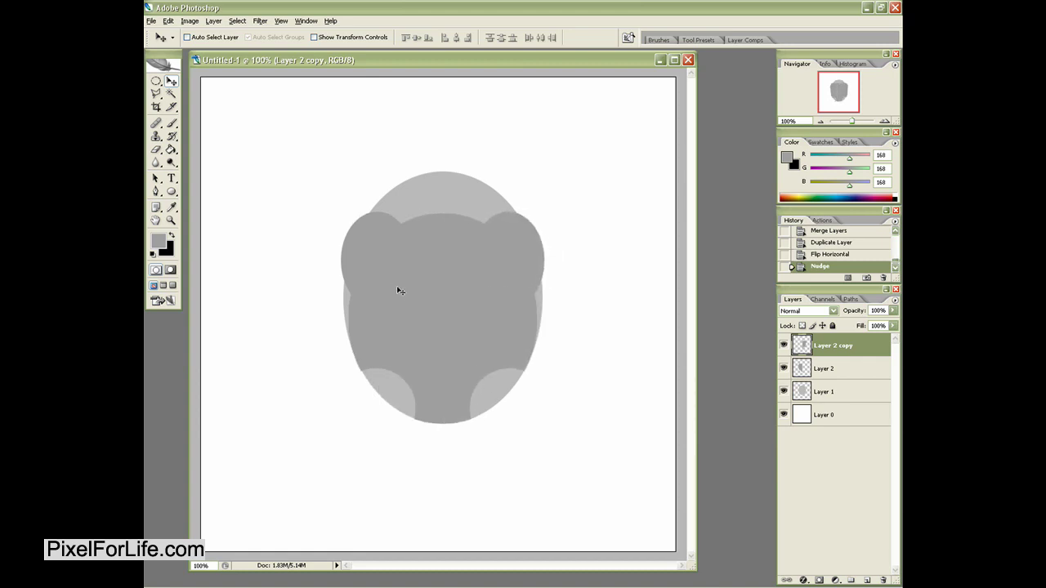
{"action": "key", "text": "Right"}
{"action": "key", "text": "Right"}
{"action": "key", "text": "Right"}
{"action": "key", "text": "Right"}
{"action": "key", "text": "Left"}
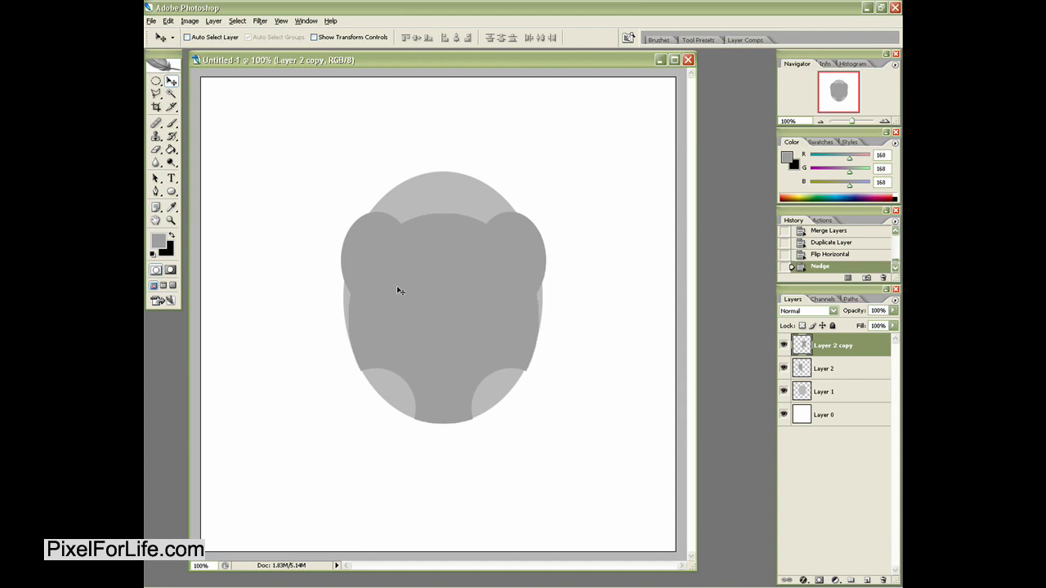
{"action": "key", "text": "ctrl+e"}
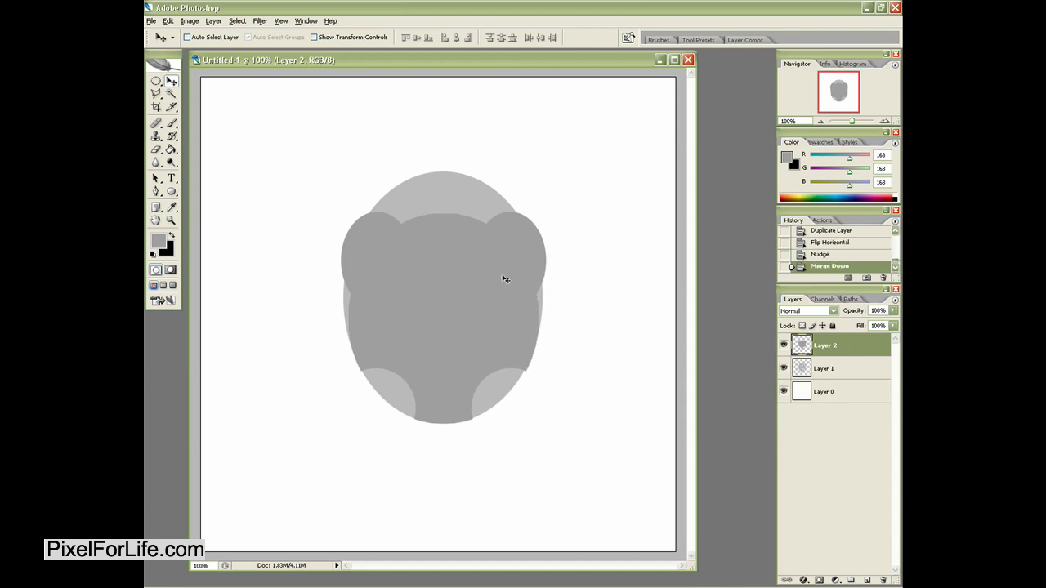
{"action": "key", "text": "Left"}
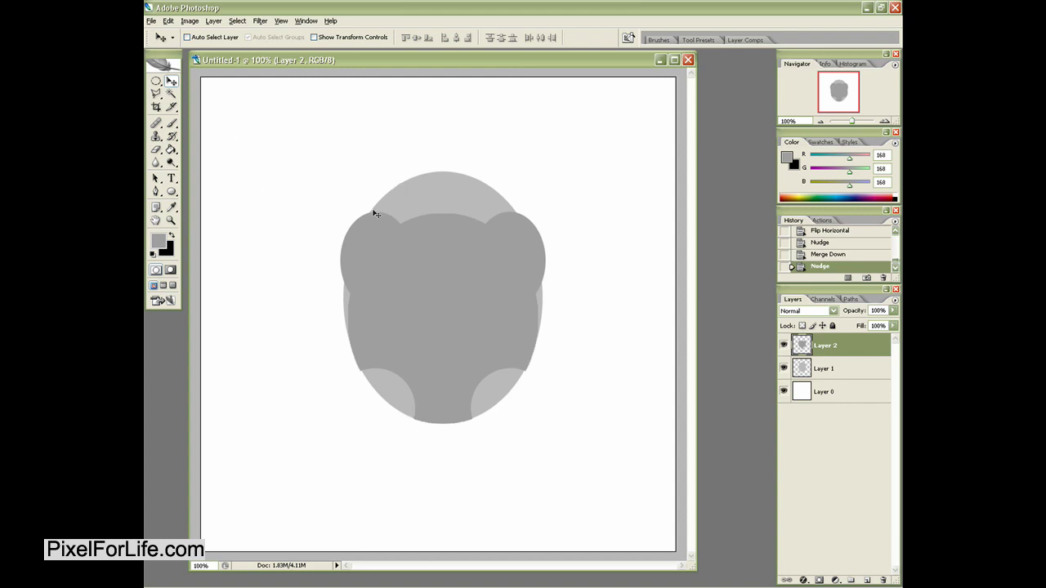
{"action": "left_click", "coordinate": [829, 373]}
Hide Layer 2 and add a Gradient Overlay to Layer 1 starting from the Copper preset.
{"action": "double_click", "coordinate": [868, 372]}
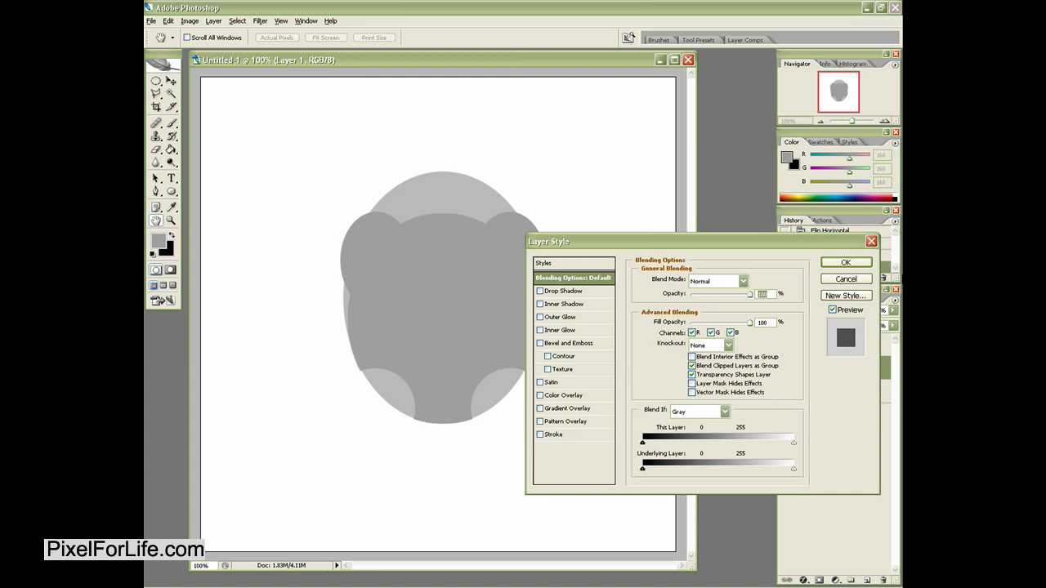
{"action": "left_click", "coordinate": [845, 279]}
{"action": "left_click", "coordinate": [784, 347]}
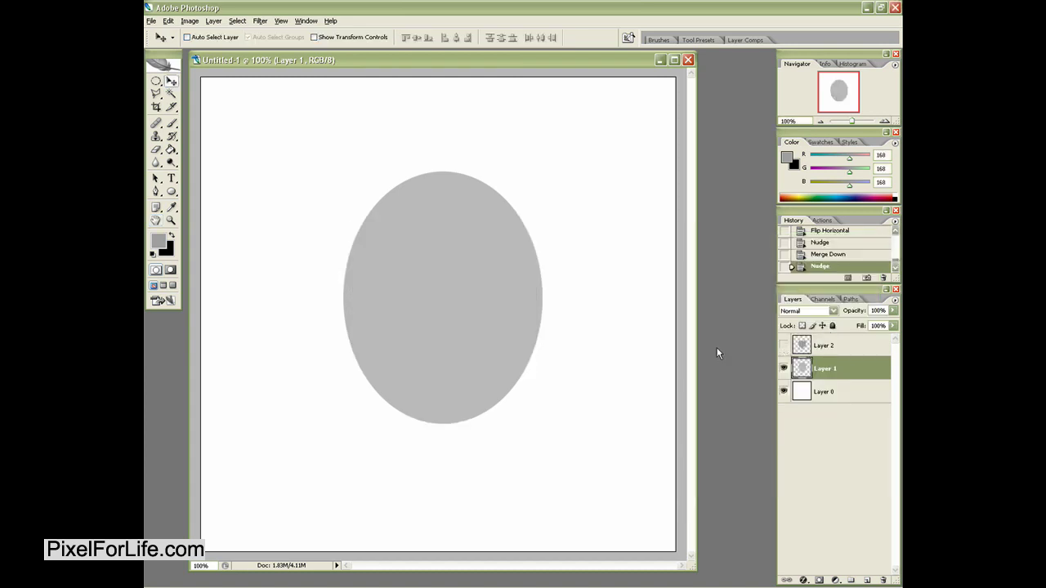
{"action": "double_click", "coordinate": [879, 368]}
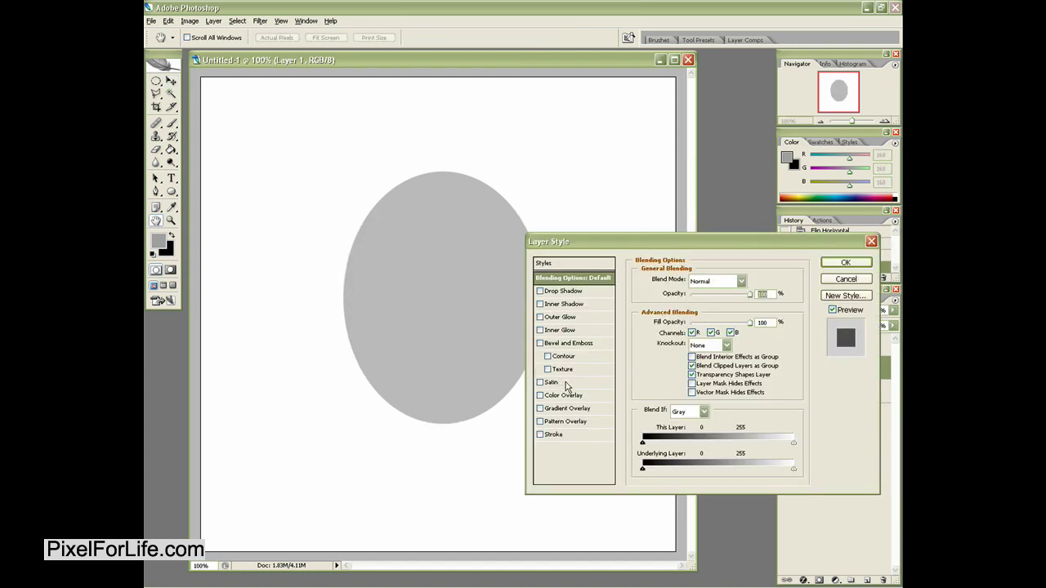
{"action": "left_click", "coordinate": [569, 408]}
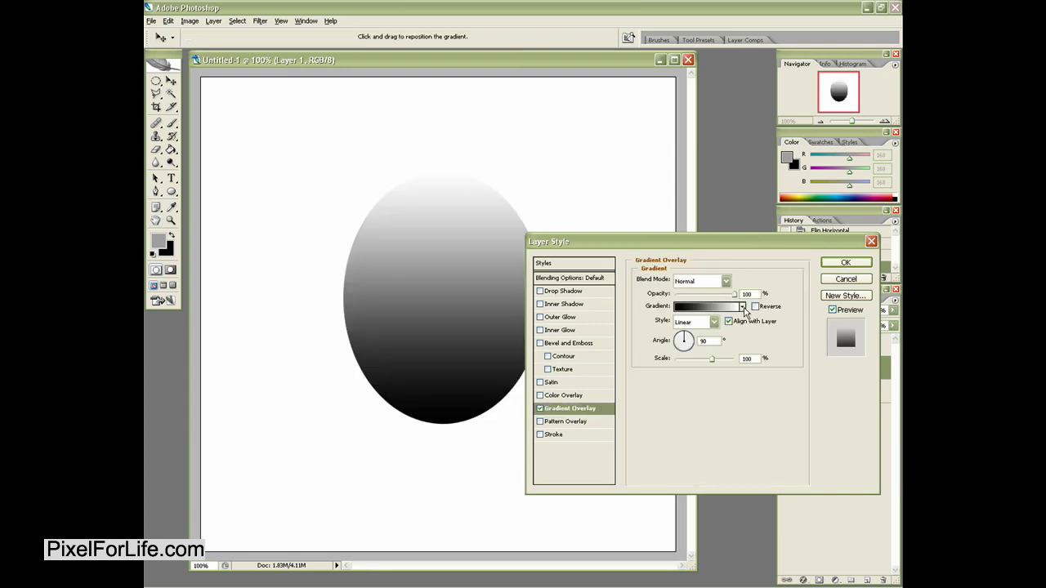
{"action": "left_click", "coordinate": [742, 308]}
{"action": "left_click", "coordinate": [729, 350]}
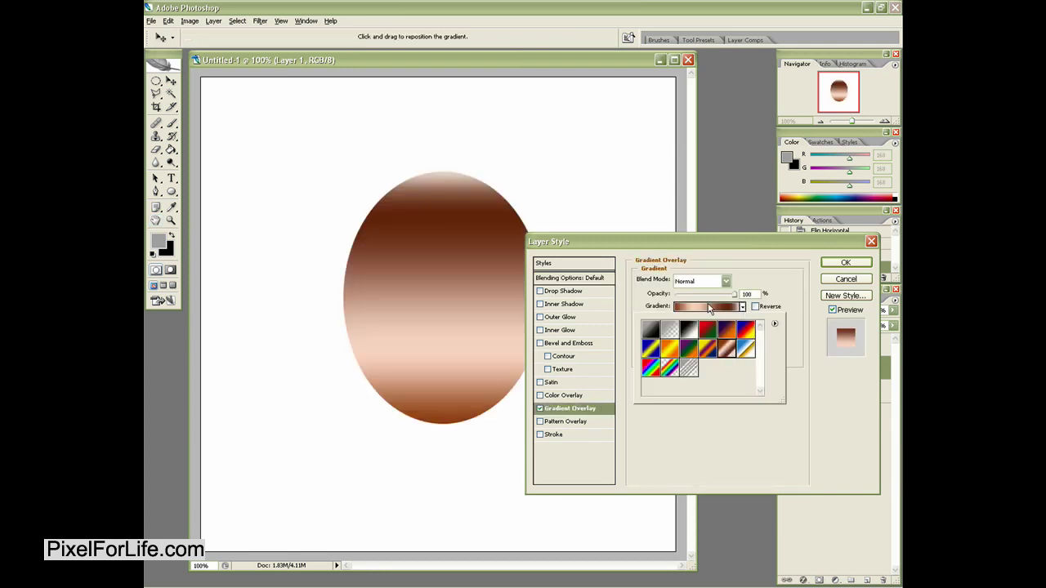
{"action": "left_click", "coordinate": [709, 308]}
Recolour the gradient's left stop to sampled grey and the 30% stop to near-white.
{"action": "left_click", "coordinate": [641, 317]}
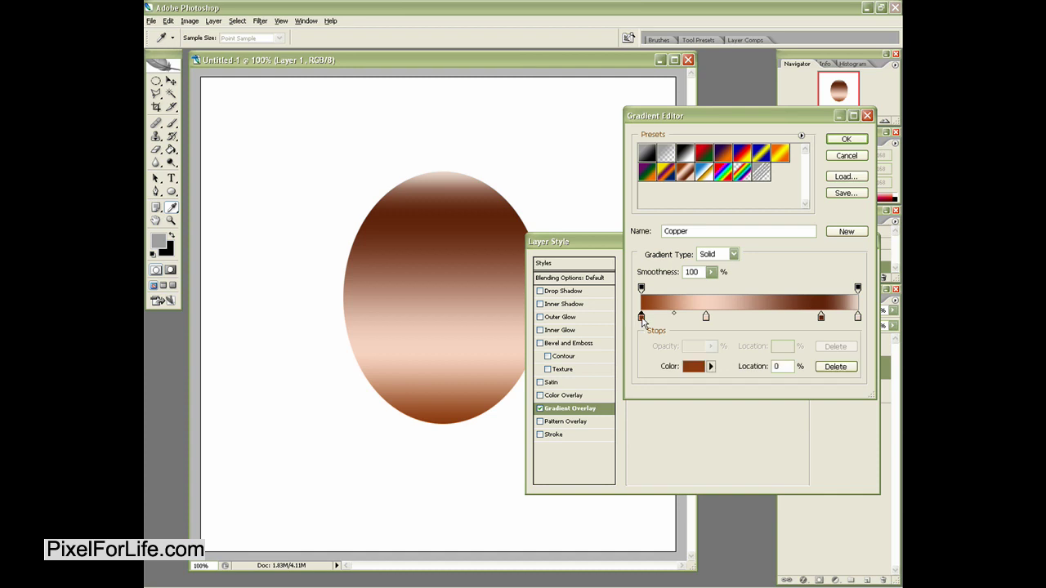
{"action": "double_click", "coordinate": [641, 317]}
{"action": "left_click", "coordinate": [354, 378]}
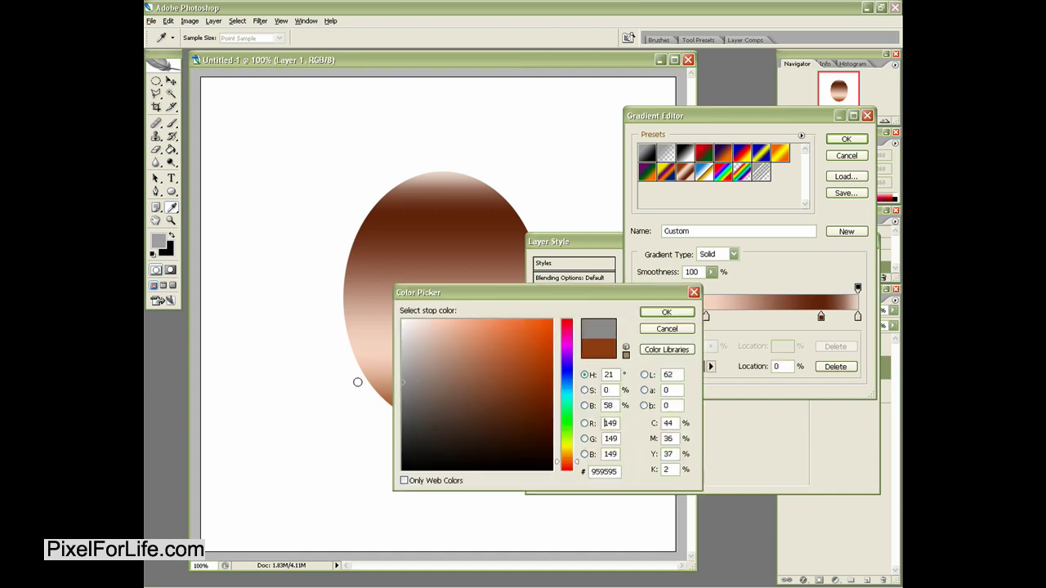
{"action": "left_click", "coordinate": [667, 312]}
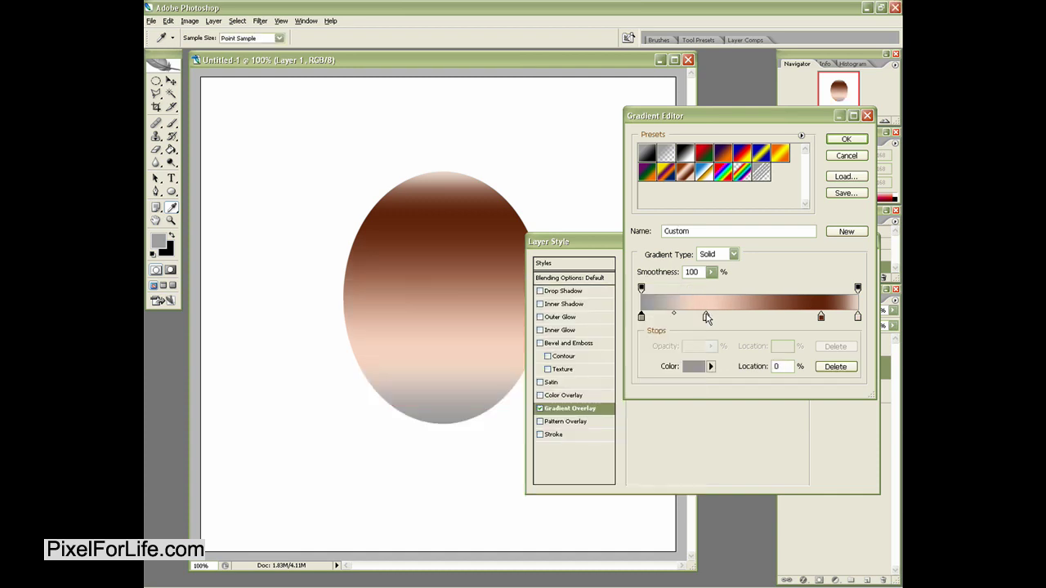
{"action": "left_click", "coordinate": [706, 316]}
{"action": "left_click", "coordinate": [687, 366]}
{"action": "left_click", "coordinate": [360, 326]}
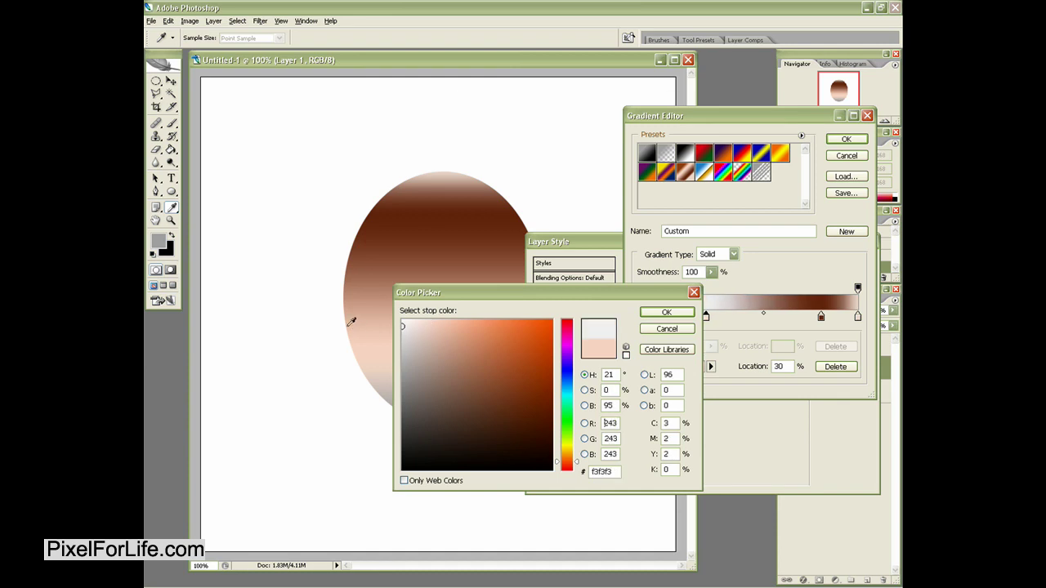
{"action": "left_click", "coordinate": [350, 320]}
{"action": "left_click", "coordinate": [666, 312]}
Change the brown stop near the right end to neutral grey and the 100% stop to white.
{"action": "left_click", "coordinate": [819, 316]}
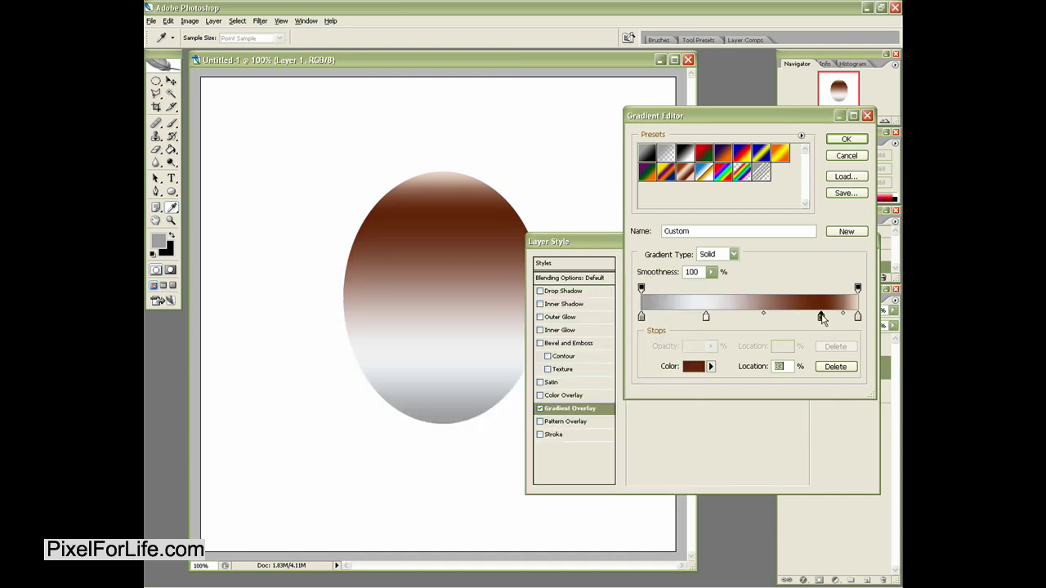
{"action": "left_click", "coordinate": [702, 368]}
{"action": "left_click_drag", "start_coordinate": [520, 406], "coordinate": [402, 406]}
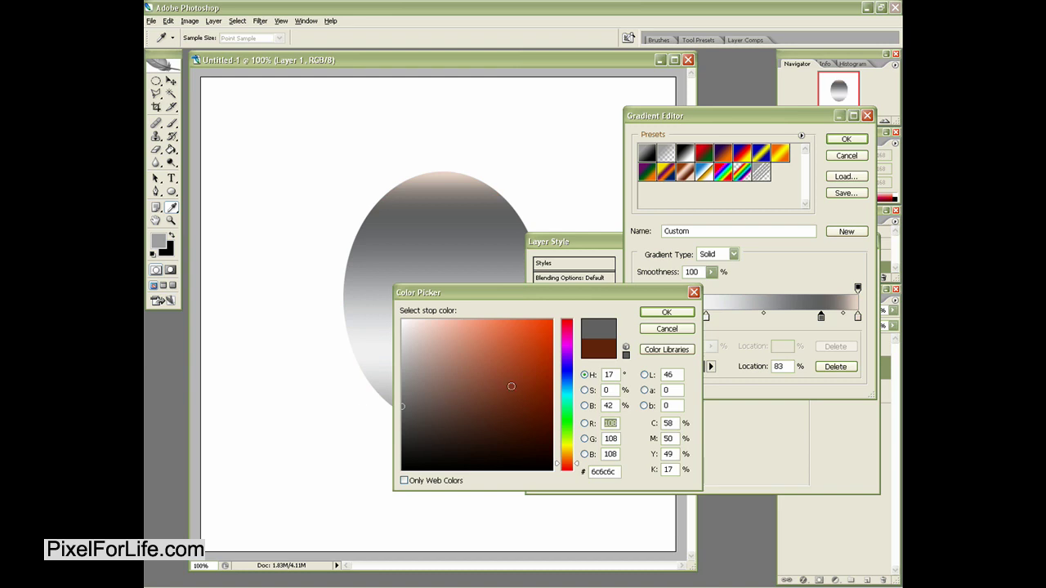
{"action": "left_click", "coordinate": [667, 312]}
{"action": "left_click", "coordinate": [857, 316]}
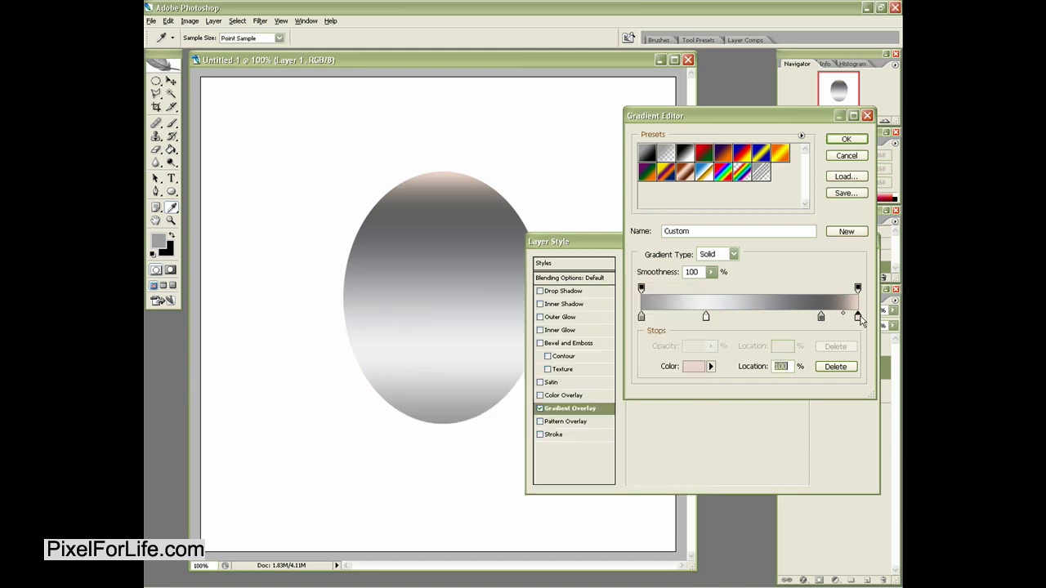
{"action": "left_click", "coordinate": [698, 369]}
{"action": "left_click_drag", "start_coordinate": [403, 354], "coordinate": [335, 323]}
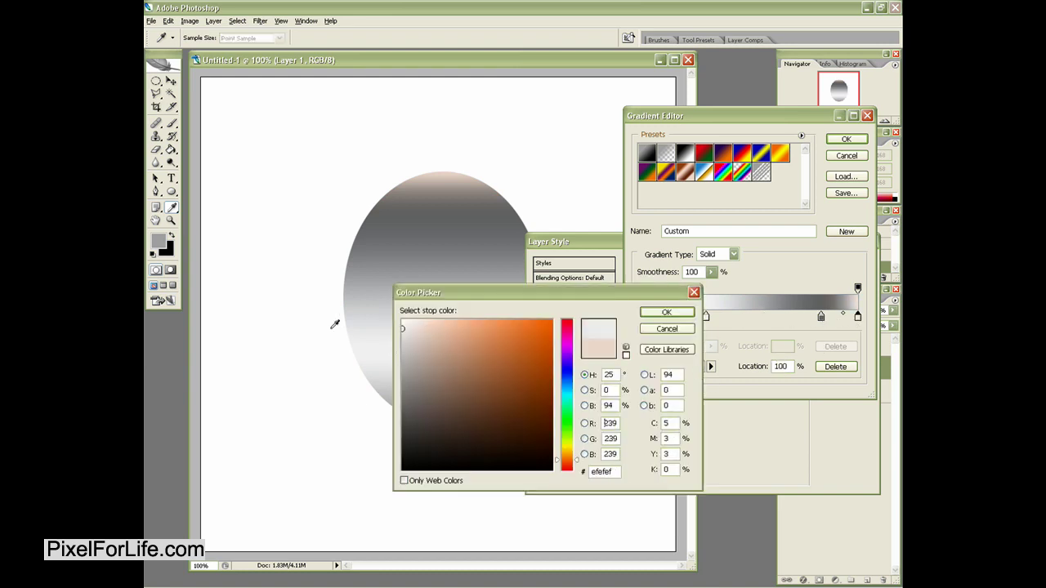
{"action": "left_click", "coordinate": [667, 312]}
Save the edited gradient as a new preset named Silver_bug and apply it.
{"action": "double_click", "coordinate": [745, 231]}
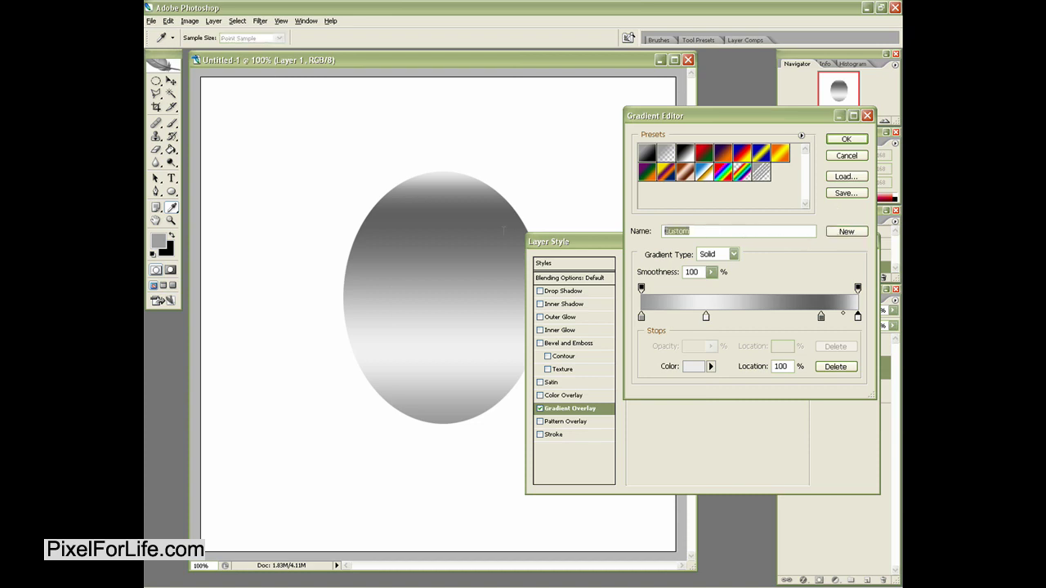
{"action": "type", "text": "Silver_bug"}
{"action": "left_click", "coordinate": [846, 231]}
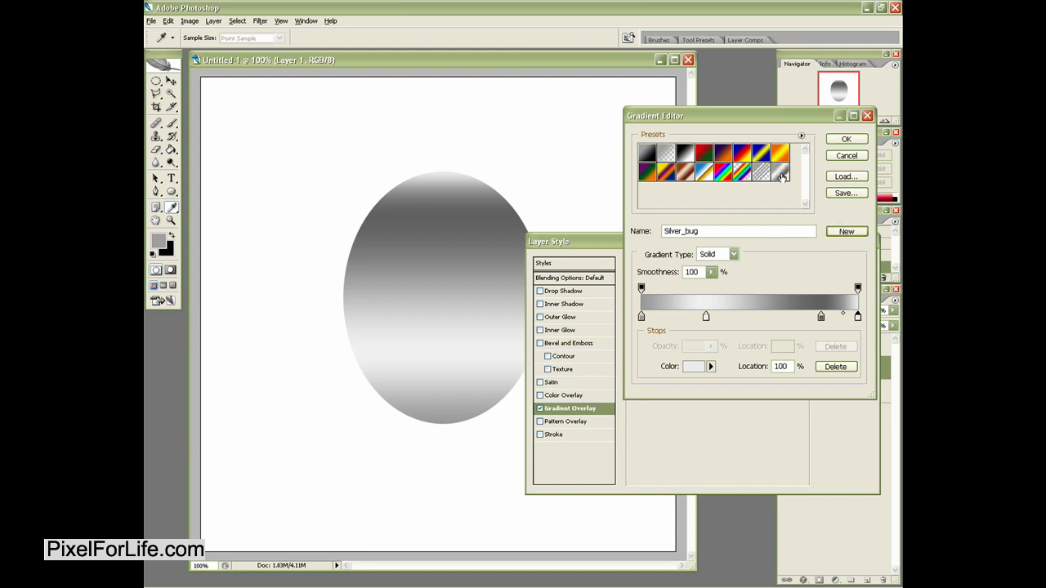
{"action": "left_click", "coordinate": [847, 139]}
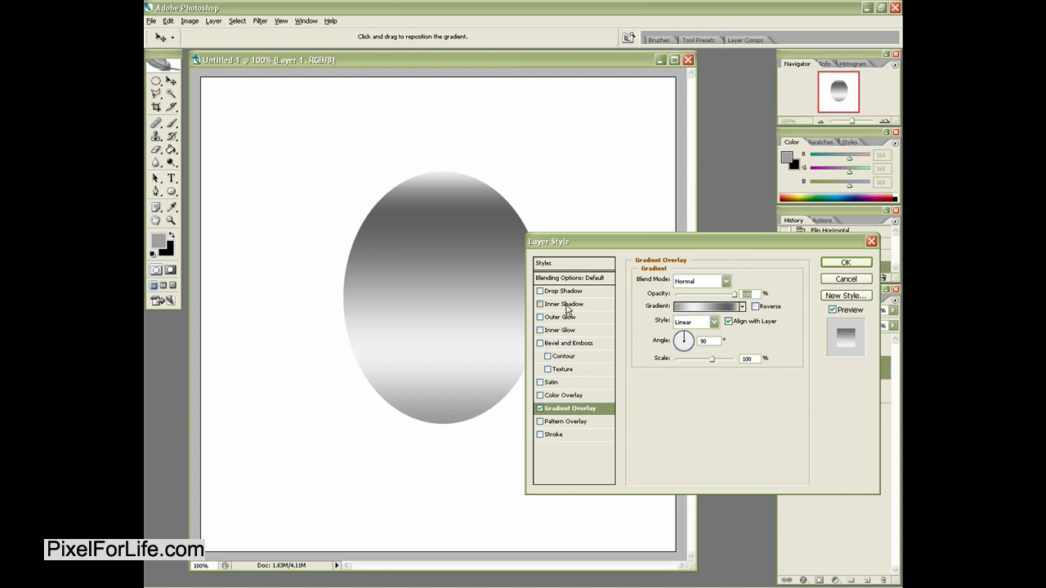
Add a Multiply Inner Shadow at 75% opacity, 0 px distance and 20% choke.
{"action": "left_click", "coordinate": [565, 304]}
{"action": "mouse_move", "coordinate": [677, 330]}
{"action": "left_mouse_down"}
{"action": "mouse_move", "coordinate": [685, 357]}
{"action": "mouse_move", "coordinate": [679, 343]}
{"action": "mouse_move", "coordinate": [688, 347]}
{"action": "left_mouse_up"}
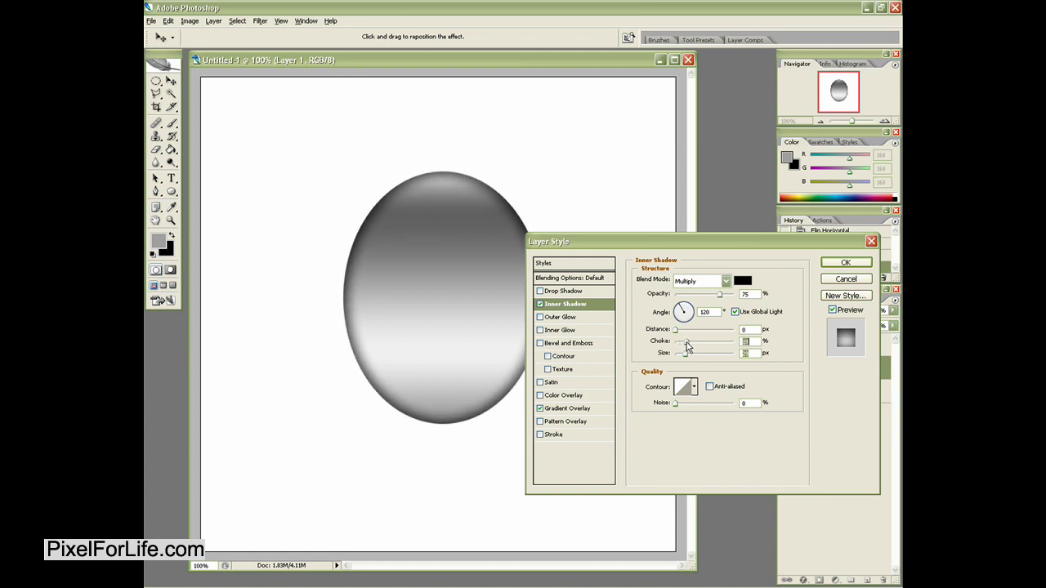
{"action": "mouse_move", "coordinate": [687, 358]}
{"action": "left_mouse_down"}
{"action": "mouse_move", "coordinate": [700, 359]}
{"action": "mouse_move", "coordinate": [691, 354]}
{"action": "left_mouse_up"}
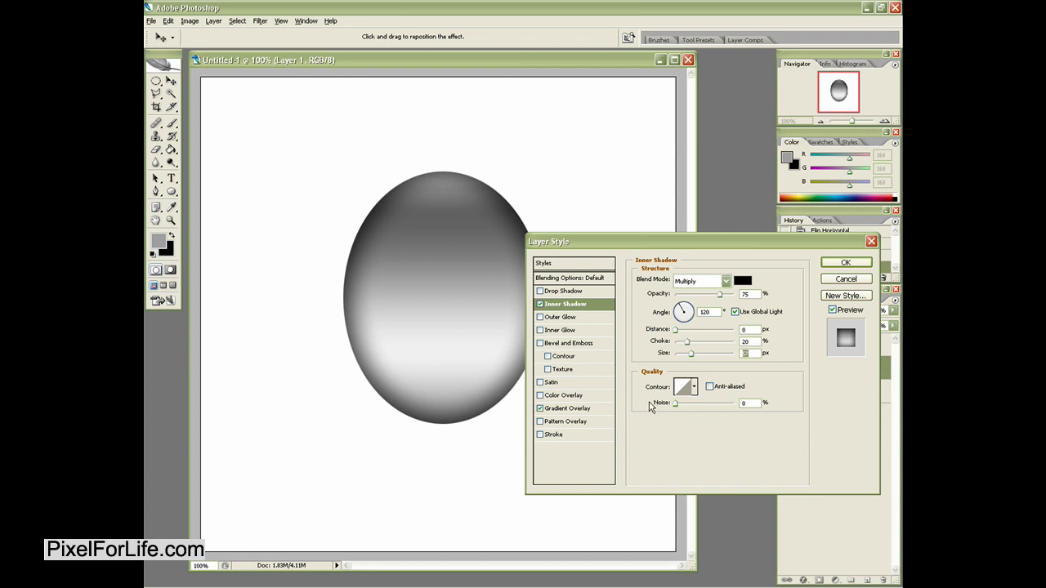
Enable Bevel and Emboss as a 16 px Outer Bevel lit from 90° altitude.
{"action": "left_click", "coordinate": [564, 344]}
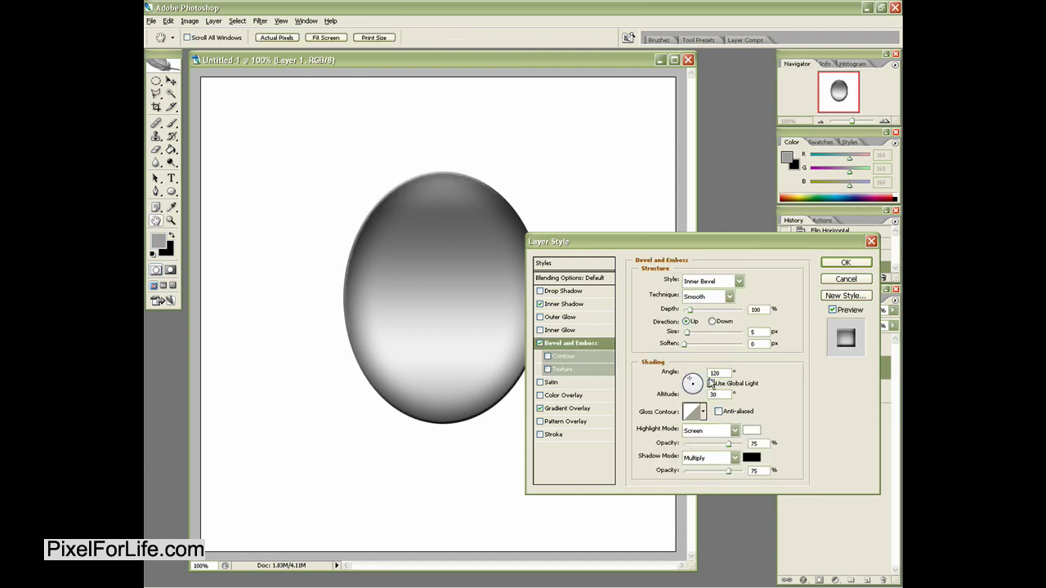
{"action": "left_click", "coordinate": [704, 282]}
{"action": "left_click", "coordinate": [700, 281]}
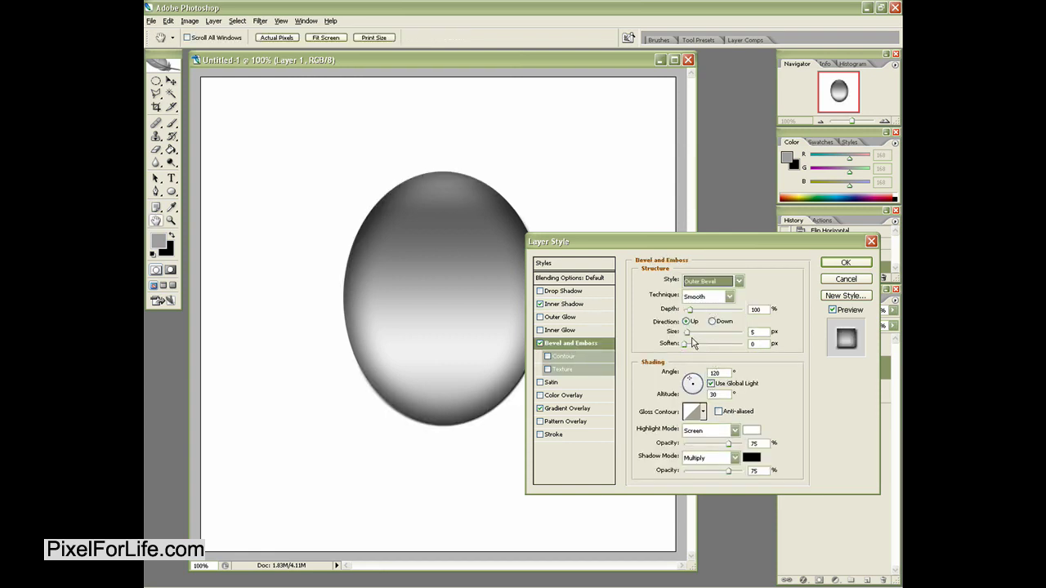
{"action": "left_click_drag", "start_coordinate": [687, 337], "coordinate": [691, 338]}
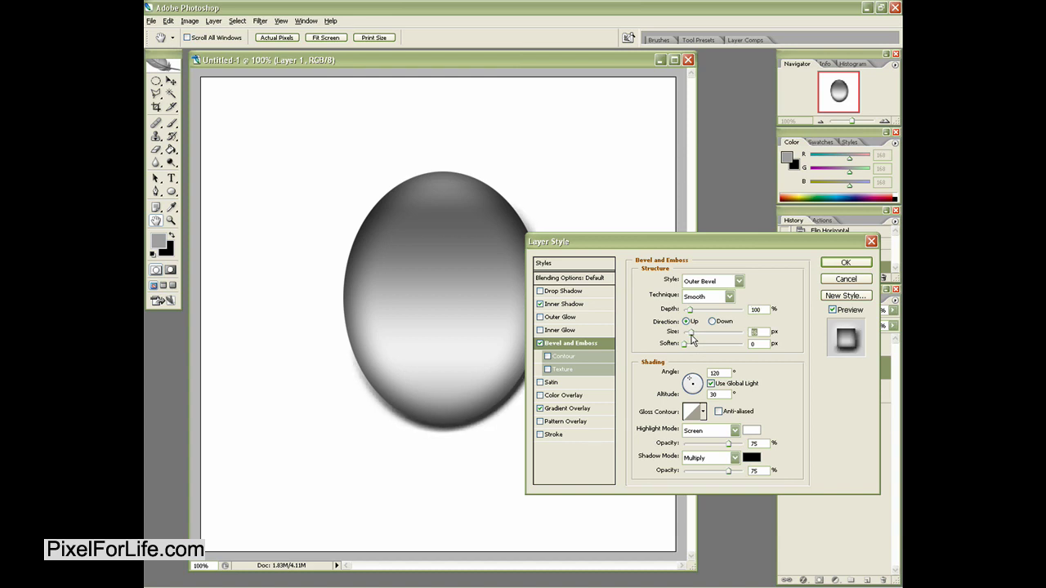
{"action": "left_click", "coordinate": [692, 386]}
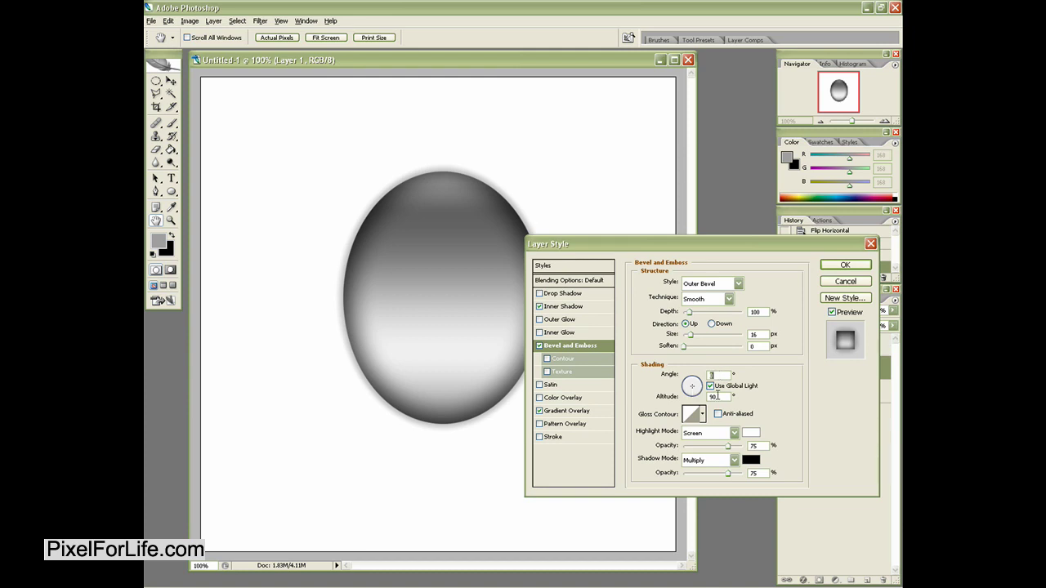
{"action": "left_click_drag", "start_coordinate": [583, 244], "coordinate": [499, 112]}
Compare several gloss contour presets and settle on the plain Linear contour.
{"action": "left_click", "coordinate": [618, 279]}
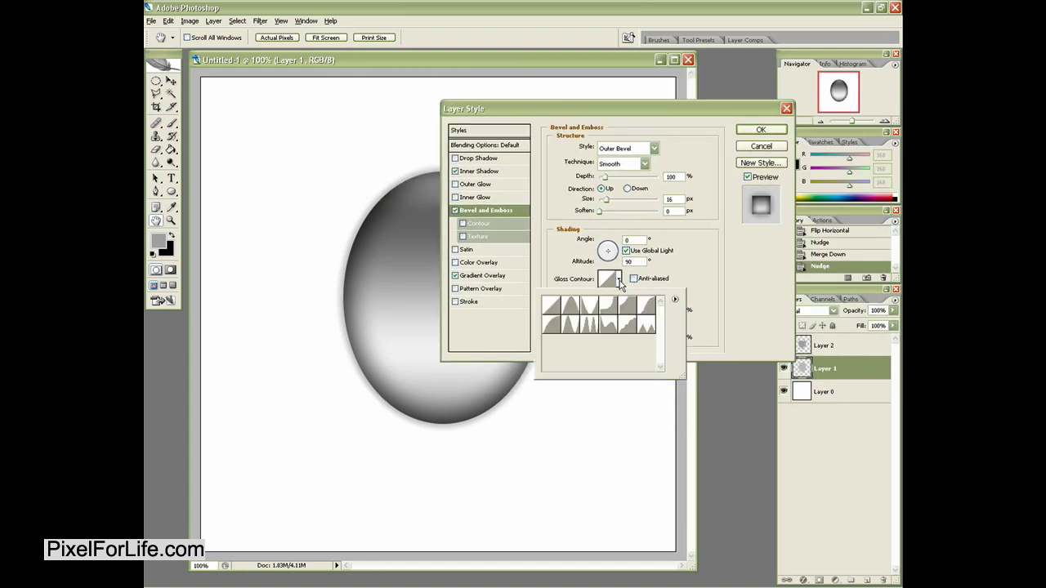
{"action": "left_click", "coordinate": [584, 318]}
{"action": "left_click", "coordinate": [572, 309]}
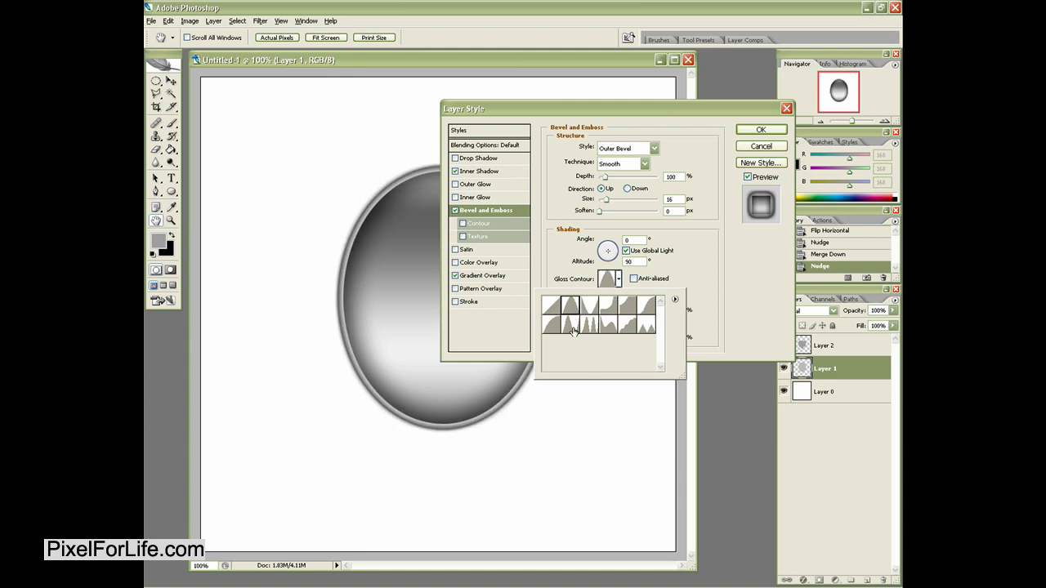
{"action": "left_click", "coordinate": [574, 327]}
{"action": "left_click", "coordinate": [590, 326]}
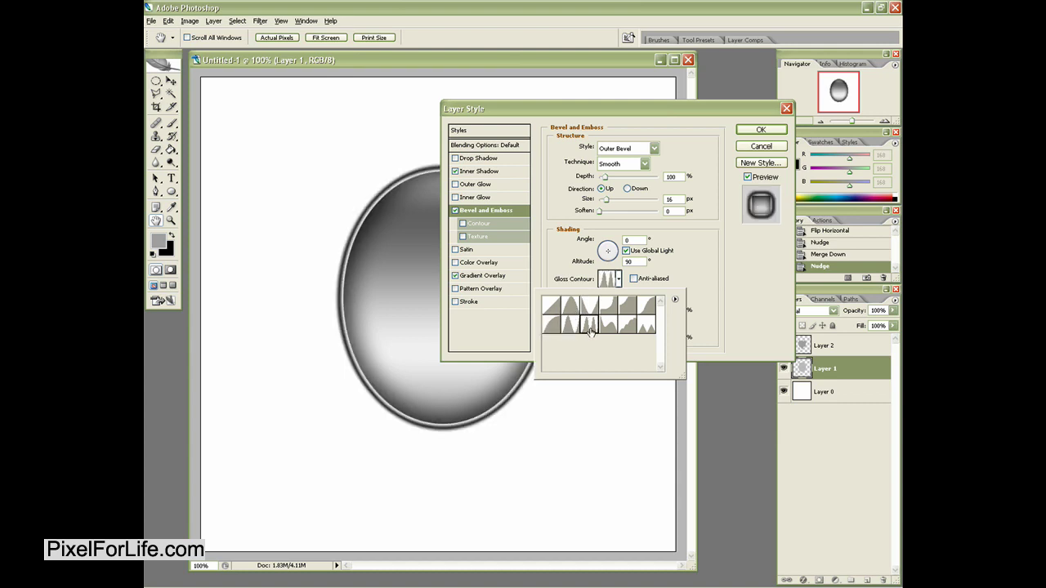
{"action": "left_click", "coordinate": [610, 325]}
{"action": "left_click", "coordinate": [617, 310]}
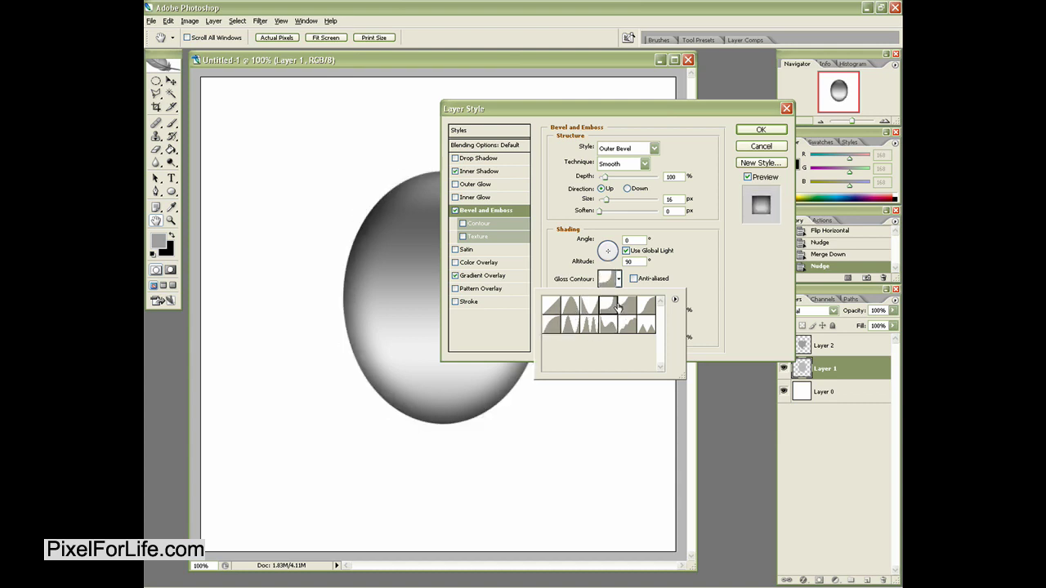
{"action": "left_click", "coordinate": [629, 307]}
{"action": "left_click", "coordinate": [651, 307]}
{"action": "left_click", "coordinate": [646, 327]}
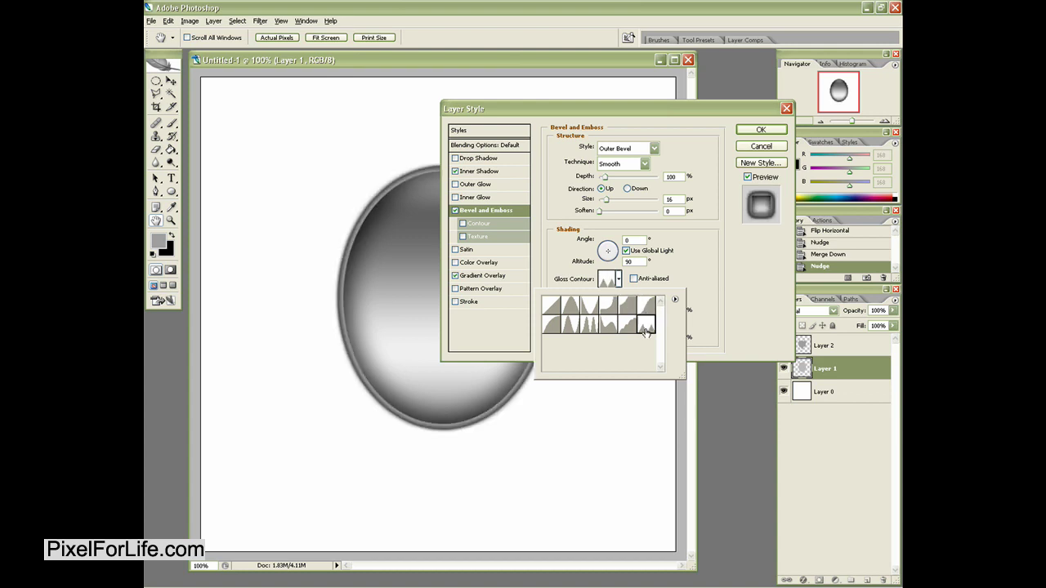
{"action": "left_click", "coordinate": [551, 306]}
{"action": "left_click", "coordinate": [571, 306]}
{"action": "left_click", "coordinate": [551, 306]}
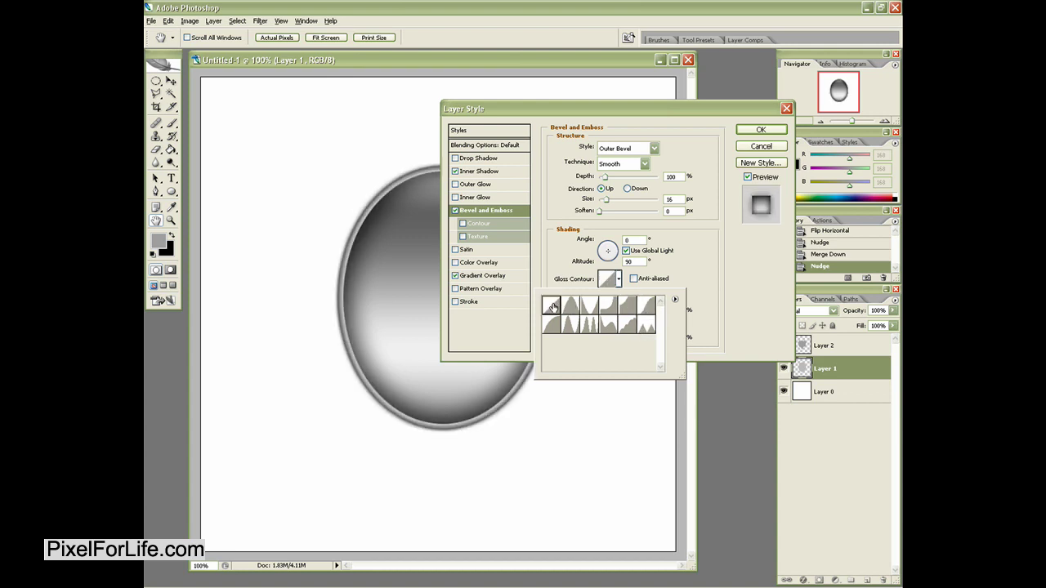
{"action": "left_click", "coordinate": [695, 295]}
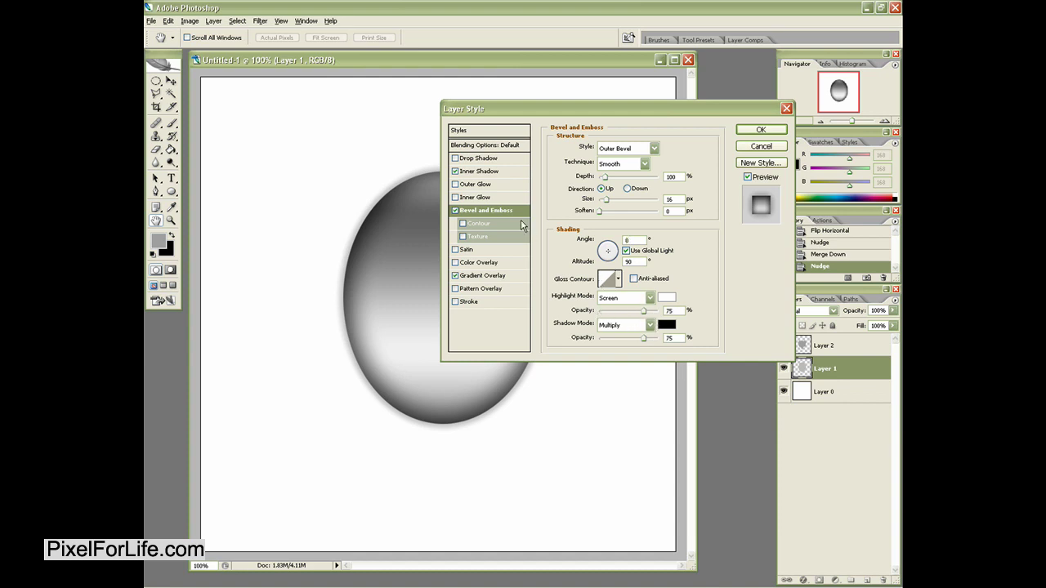
Give the oval a white Inner Glow about 79 px in size with lowered opacity.
{"action": "left_click", "coordinate": [474, 198]}
{"action": "left_click", "coordinate": [577, 187]}
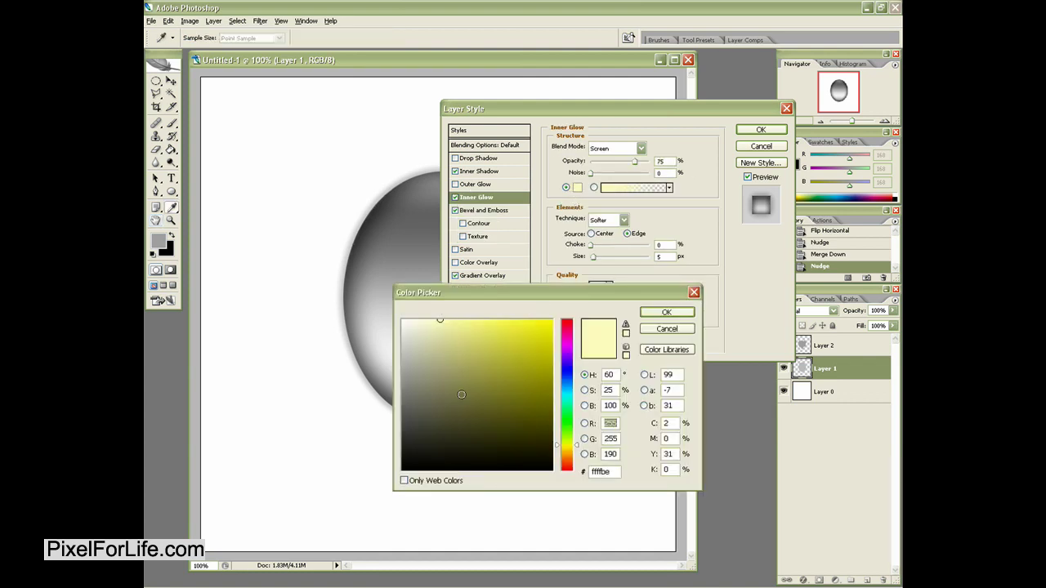
{"action": "left_click", "coordinate": [401, 319]}
{"action": "left_click", "coordinate": [682, 319]}
{"action": "left_click_drag", "start_coordinate": [595, 260], "coordinate": [612, 260]}
{"action": "left_click_drag", "start_coordinate": [559, 112], "coordinate": [612, 36]}
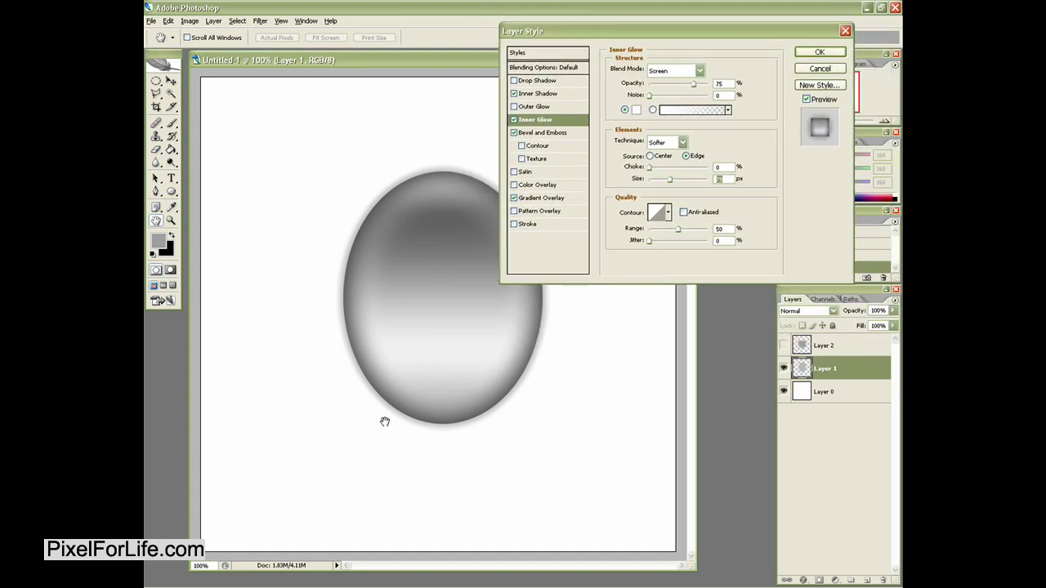
{"action": "left_click_drag", "start_coordinate": [679, 85], "coordinate": [673, 85]}
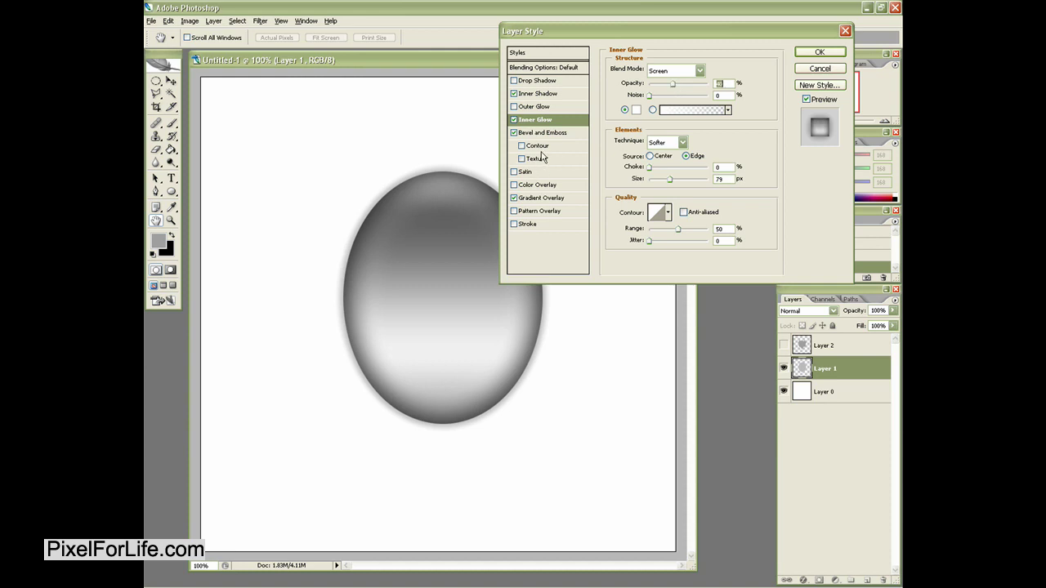
Try several Satin contour presets, then turn off both Satin and the red Stroke.
{"action": "left_click", "coordinate": [528, 172]}
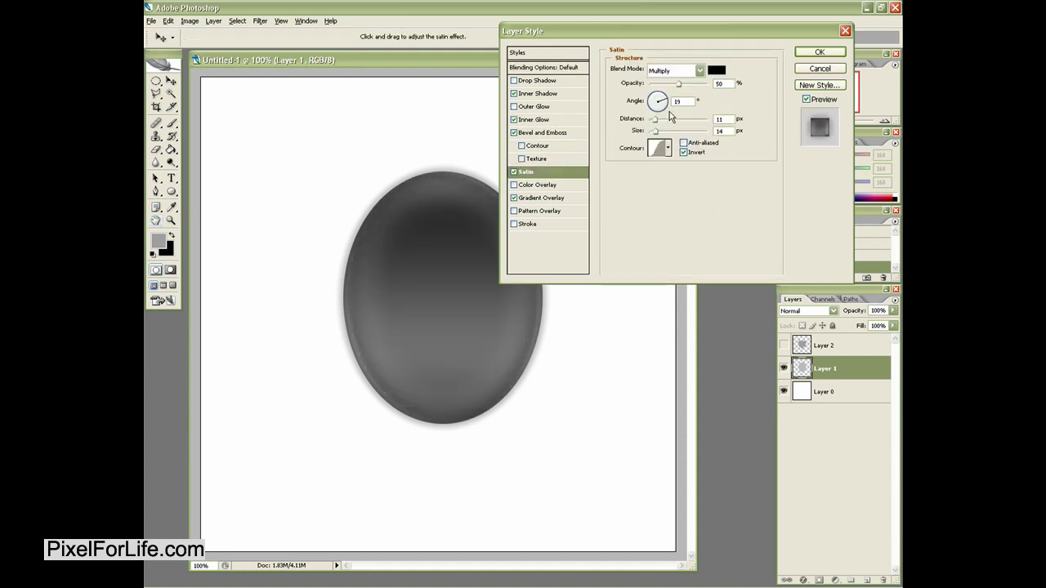
{"action": "left_click", "coordinate": [667, 148]}
{"action": "left_click", "coordinate": [639, 173]}
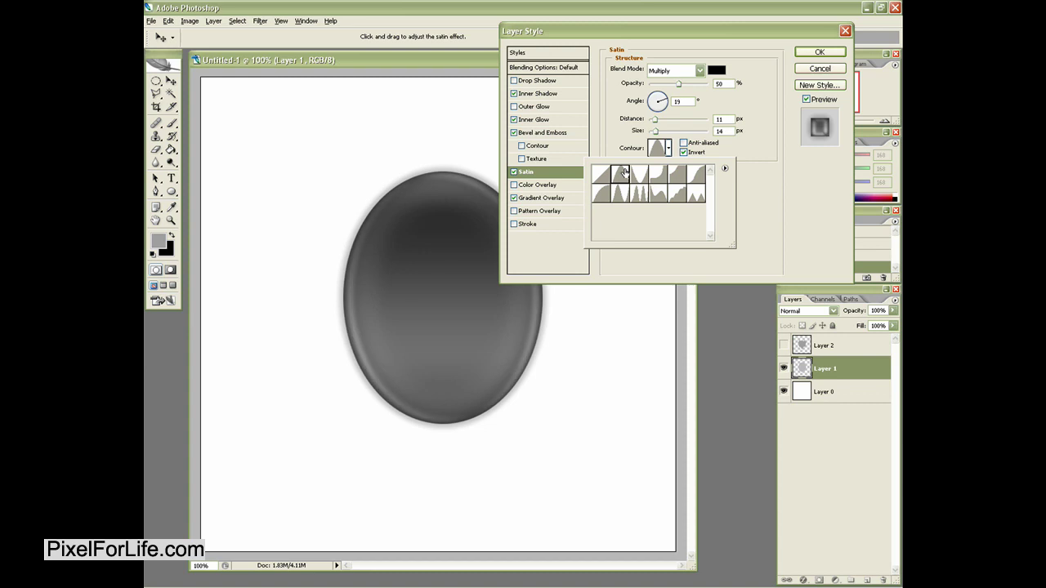
{"action": "left_click", "coordinate": [659, 178]}
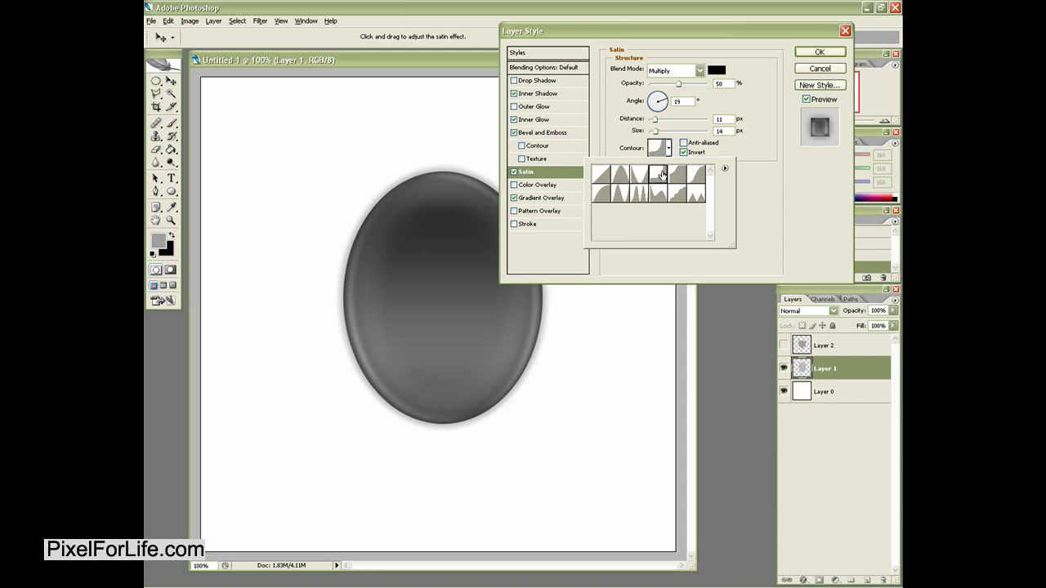
{"action": "left_click", "coordinate": [696, 193]}
{"action": "left_click", "coordinate": [671, 196]}
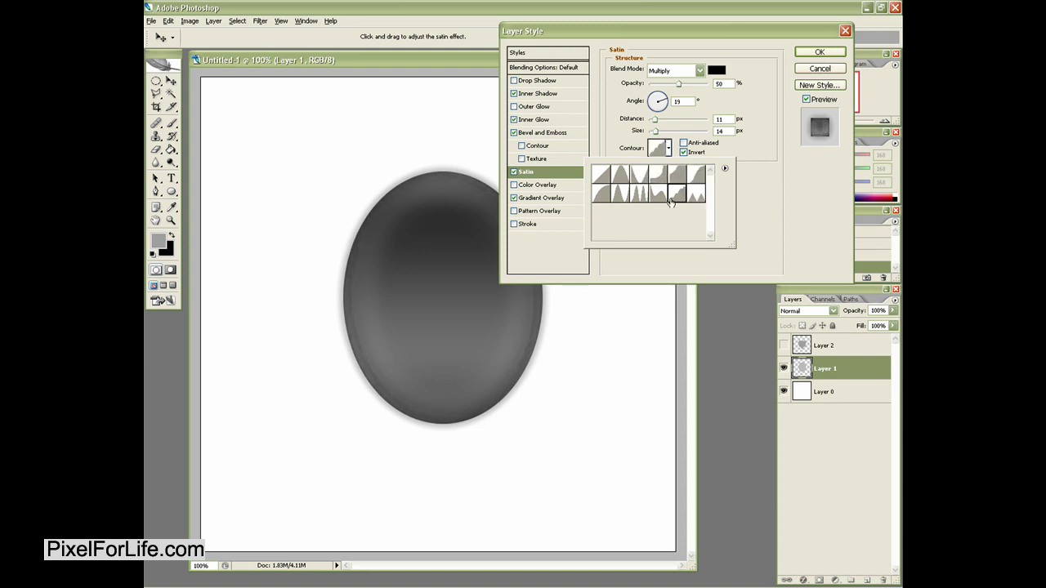
{"action": "left_click", "coordinate": [695, 195]}
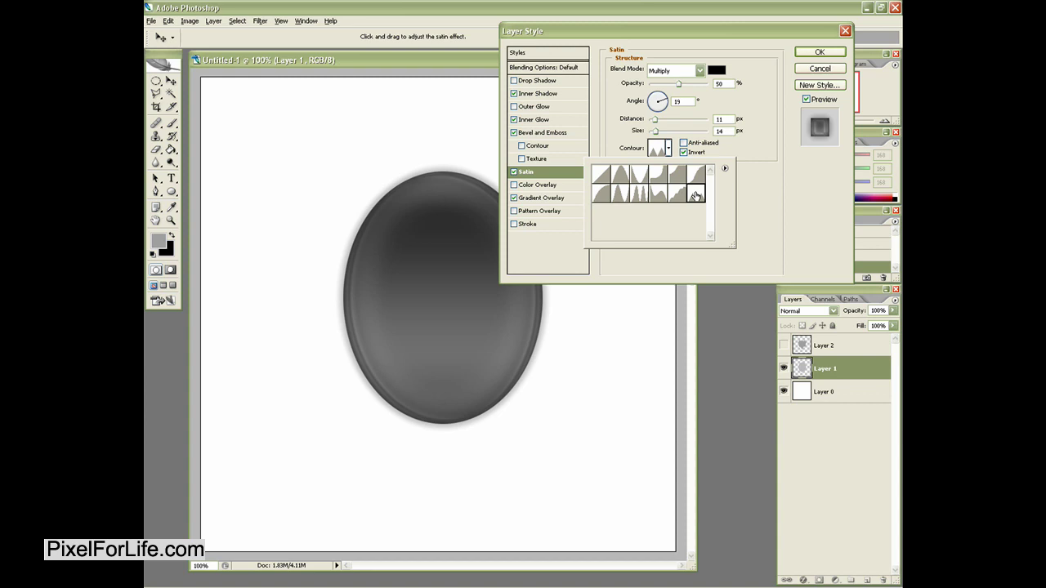
{"action": "left_click", "coordinate": [633, 196]}
{"action": "left_click", "coordinate": [618, 196]}
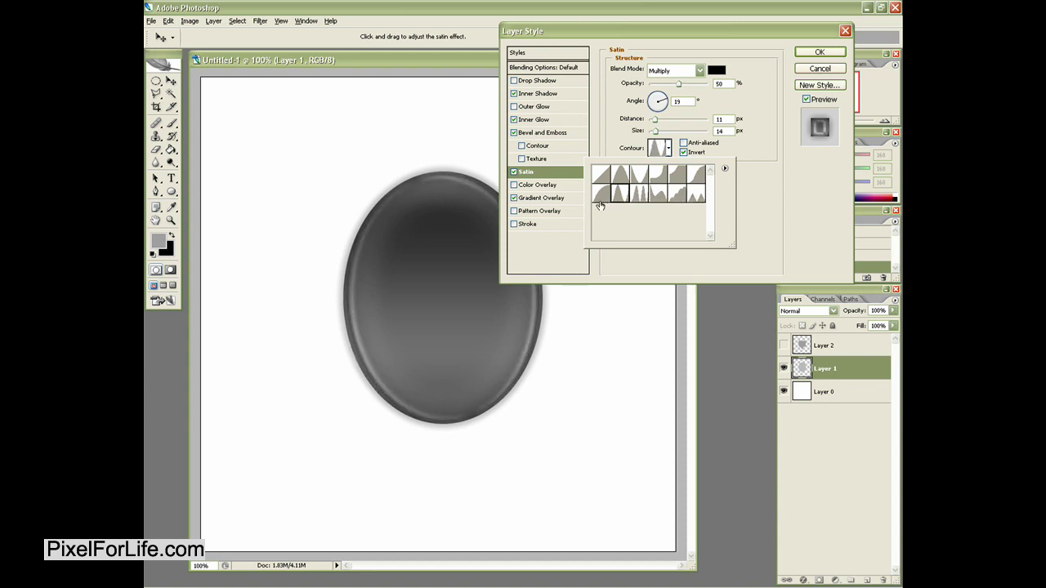
{"action": "left_click", "coordinate": [600, 196]}
{"action": "left_click", "coordinate": [601, 175]}
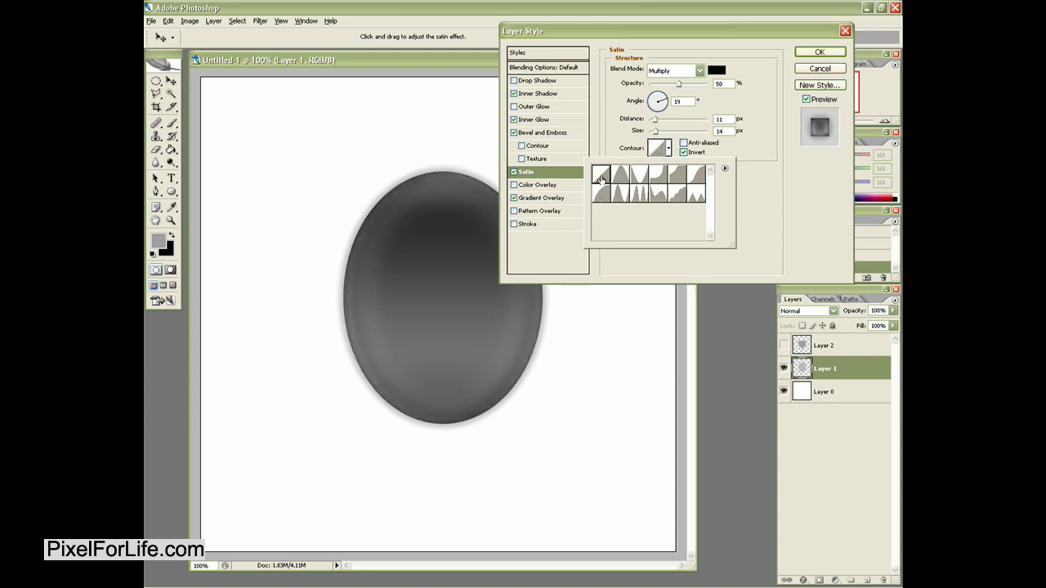
{"action": "left_click", "coordinate": [513, 172]}
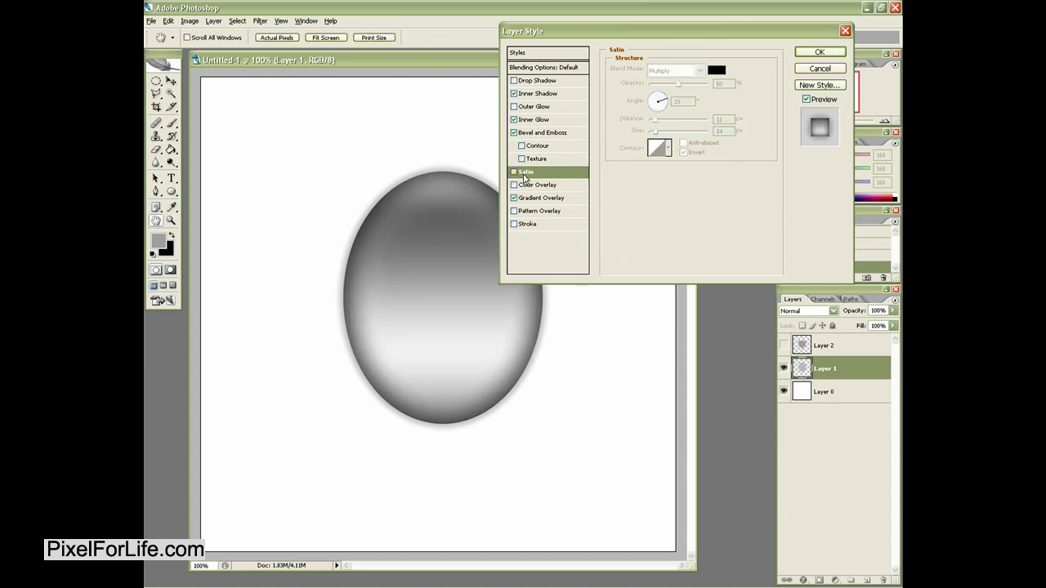
{"action": "left_click", "coordinate": [514, 224]}
Save the effects as a new style named Bug_, apply them, and show Layer 2.
{"action": "left_click", "coordinate": [818, 84]}
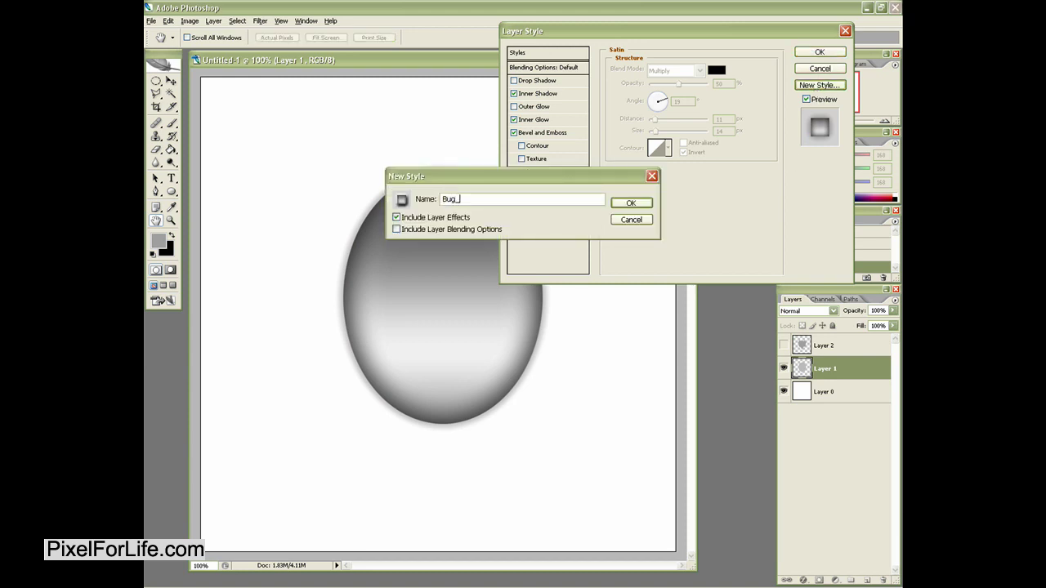
{"action": "type", "text": "Bug_"}
{"action": "key", "text": "Return"}
{"action": "left_click", "coordinate": [820, 52]}
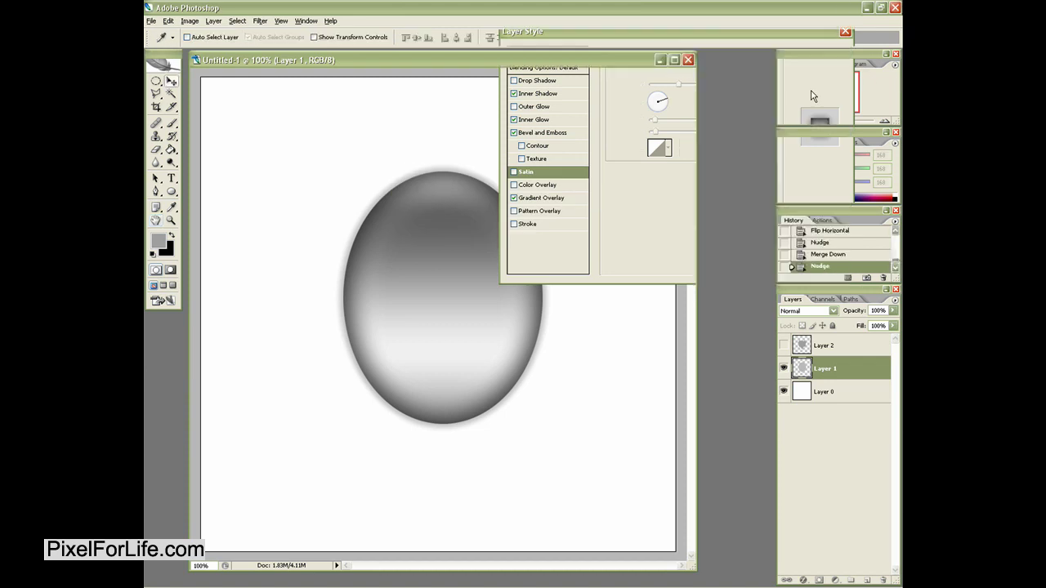
{"action": "left_click", "coordinate": [783, 346]}
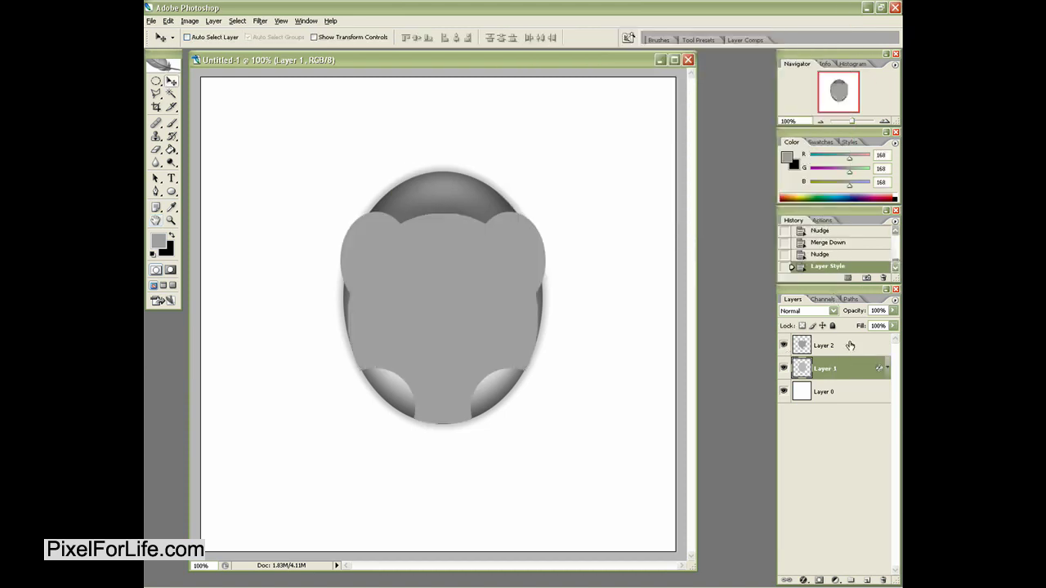
On Layer 2, Magic Wand the grey shape at Tolerance 1, invert, and delete everything around it.
{"action": "left_click", "coordinate": [847, 346]}
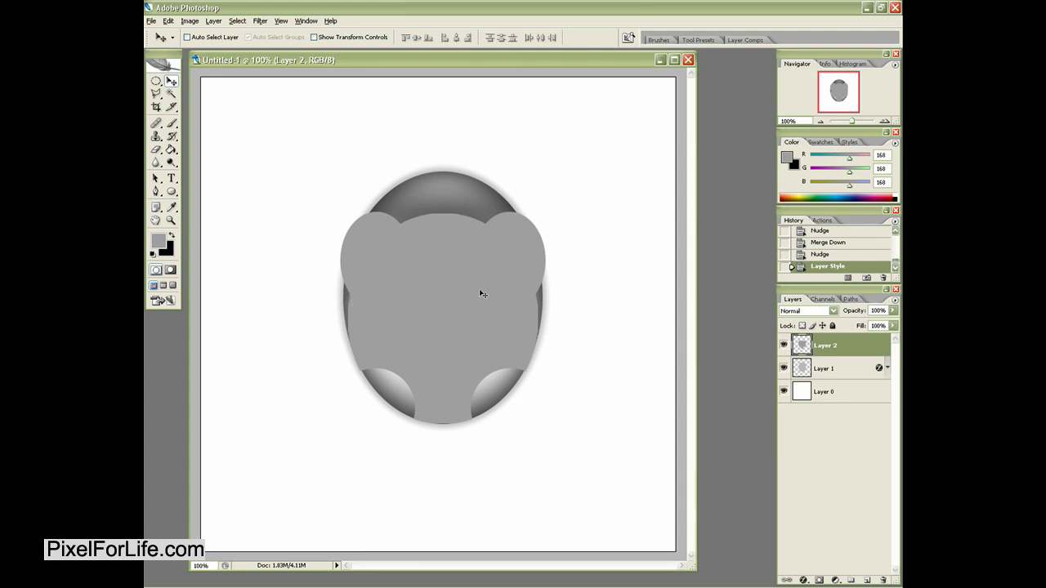
{"action": "left_click", "coordinate": [171, 94]}
{"action": "left_click", "coordinate": [405, 267]}
{"action": "key", "text": "ctrl+d"}
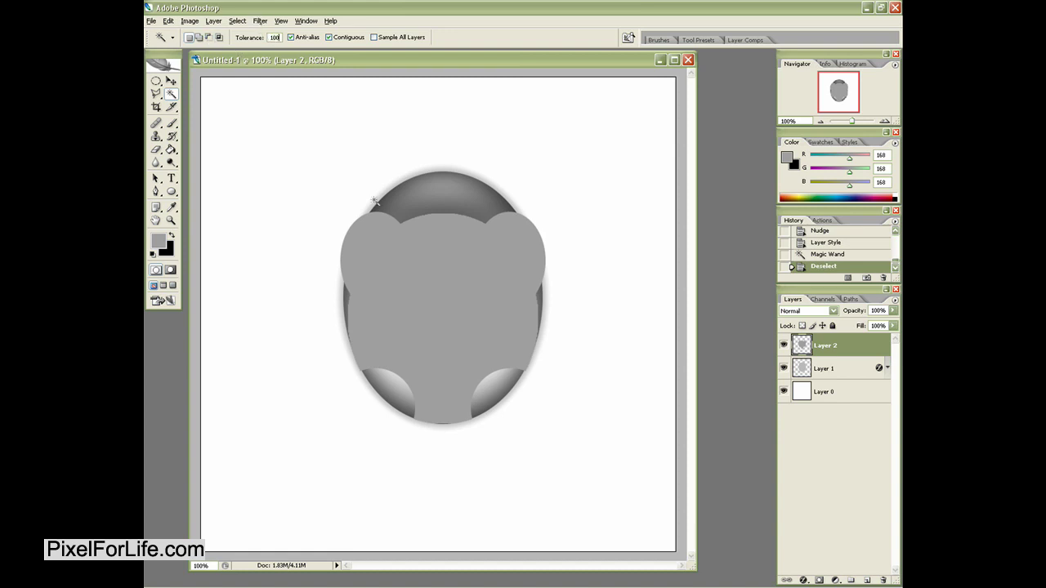
{"action": "left_click", "coordinate": [418, 291]}
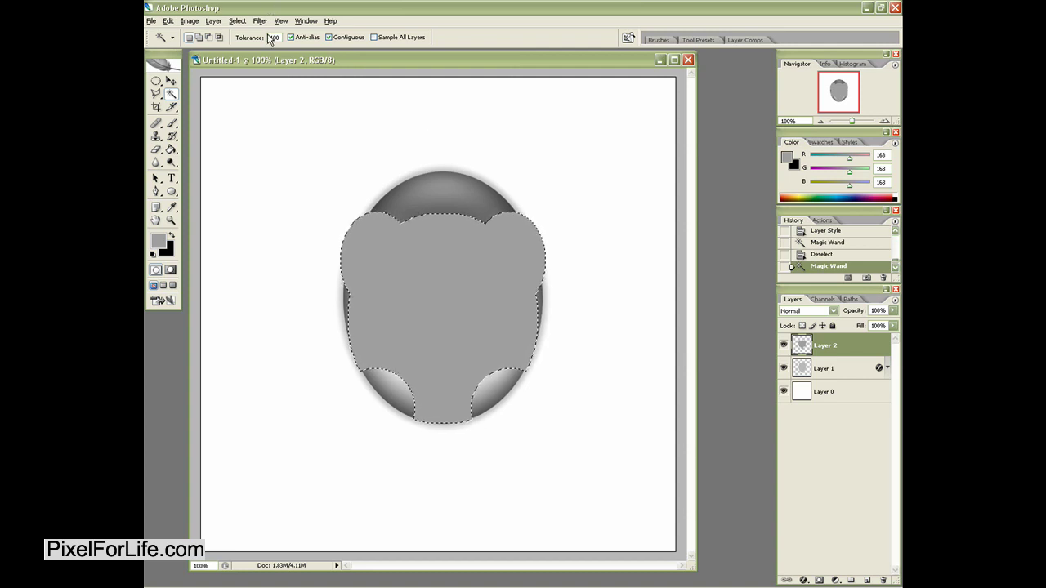
{"action": "double_click", "coordinate": [272, 37]}
{"action": "type", "text": "1"}
{"action": "left_click", "coordinate": [356, 288]}
{"action": "key", "text": "ctrl+shift+i"}
{"action": "key", "text": "Delete"}
{"action": "key", "text": "ctrl+d"}
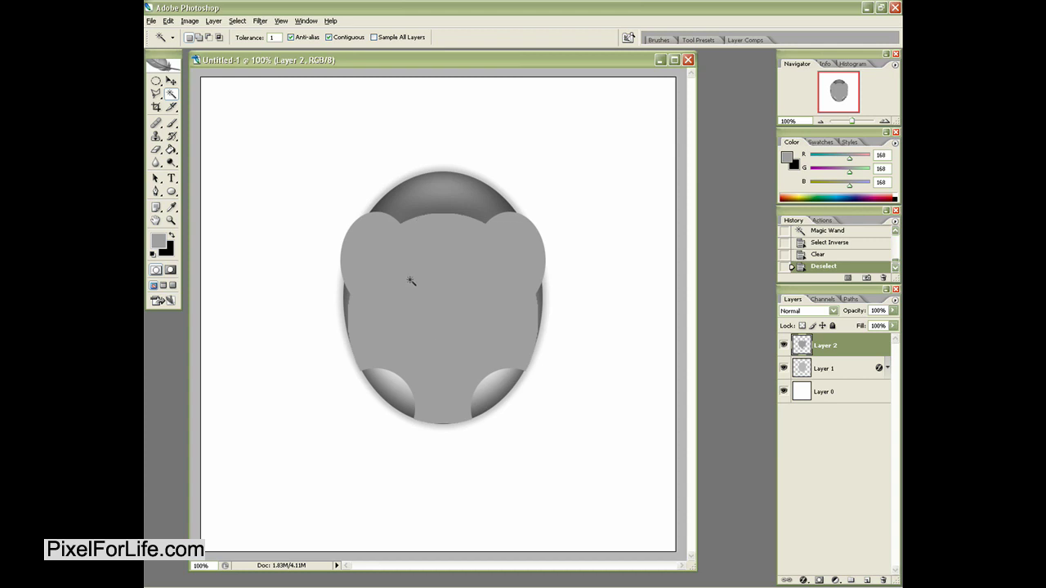
Draw a circular selection on the head and fill it with grey on a new Layer 3.
{"action": "left_click_drag", "start_coordinate": [156, 82], "coordinate": [233, 91]}
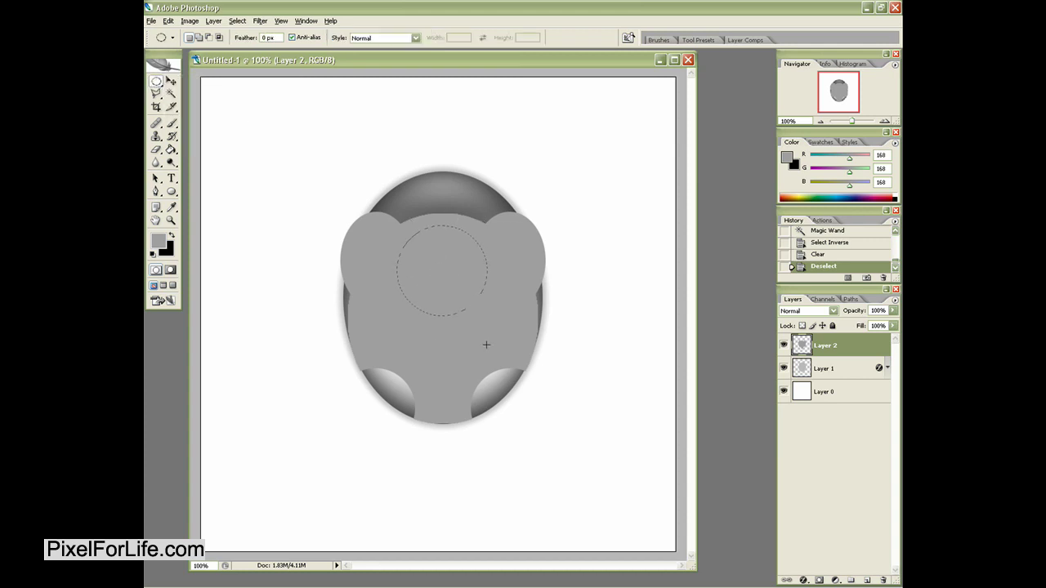
{"action": "left_click_drag", "start_coordinate": [501, 392], "coordinate": [504, 394]}
{"action": "left_click_drag", "start_coordinate": [444, 291], "coordinate": [446, 285]}
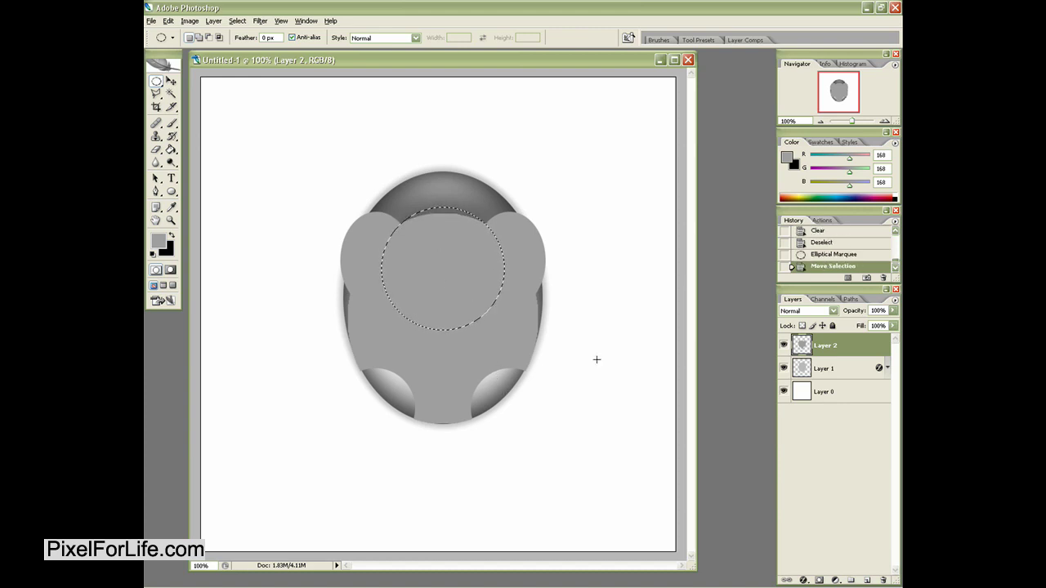
{"action": "left_click", "coordinate": [868, 580]}
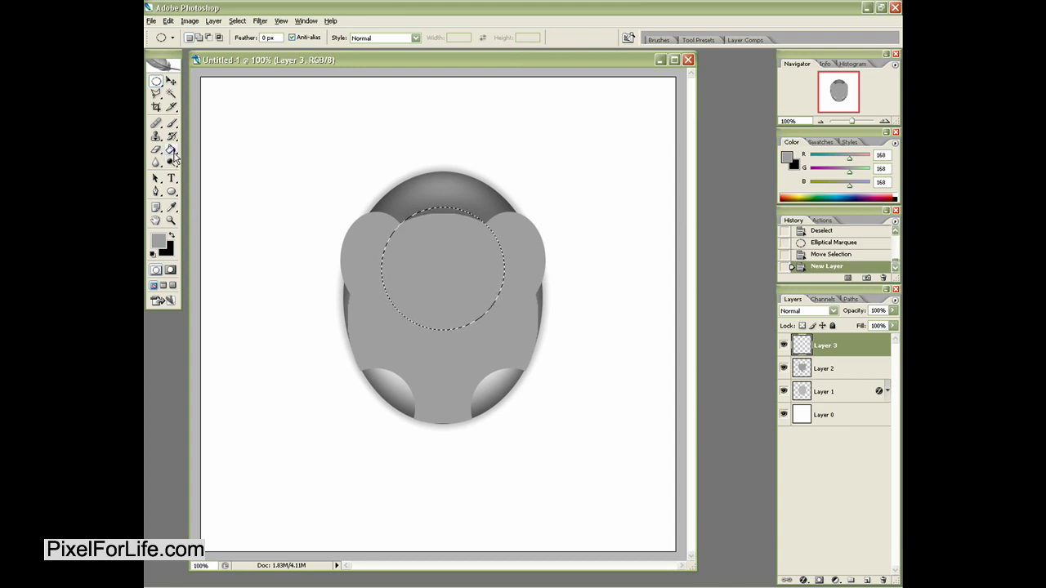
{"action": "left_click", "coordinate": [171, 150]}
{"action": "left_click", "coordinate": [435, 213]}
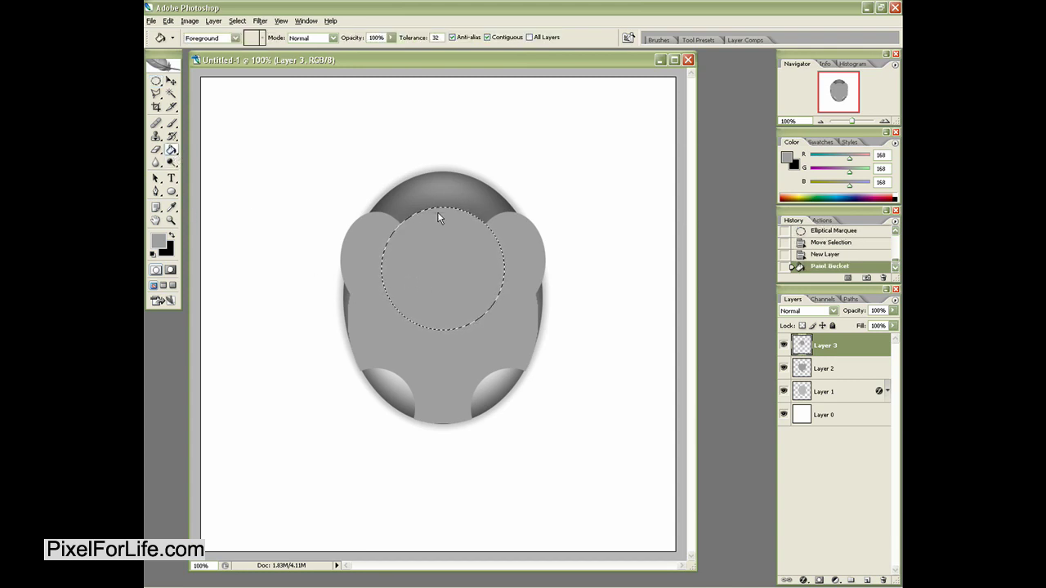
{"action": "key", "text": "ctrl+d"}
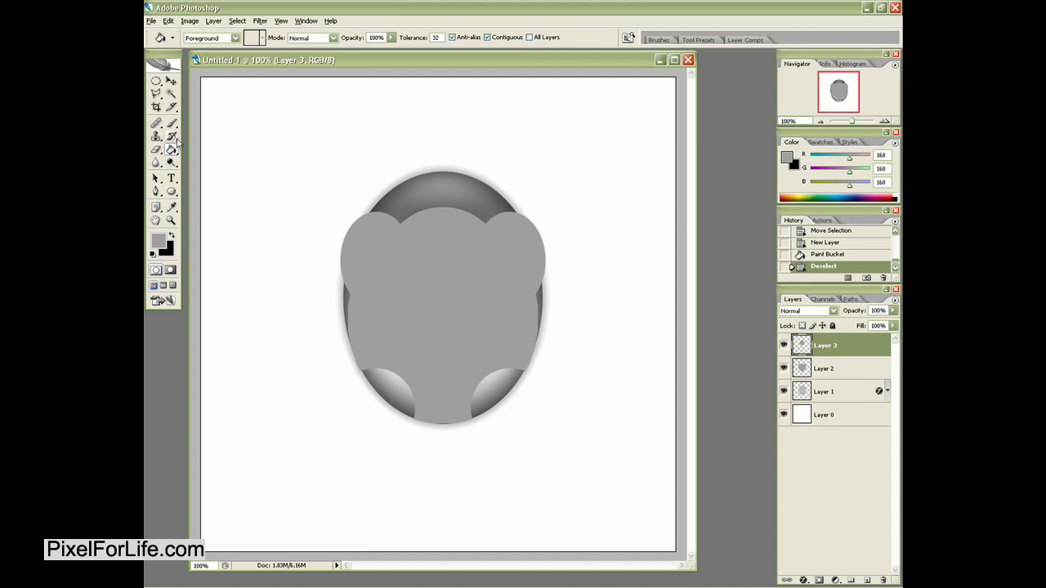
Select a large oval over the body, nudge it into place, and fill it with the same grey.
{"action": "left_click", "coordinate": [155, 82]}
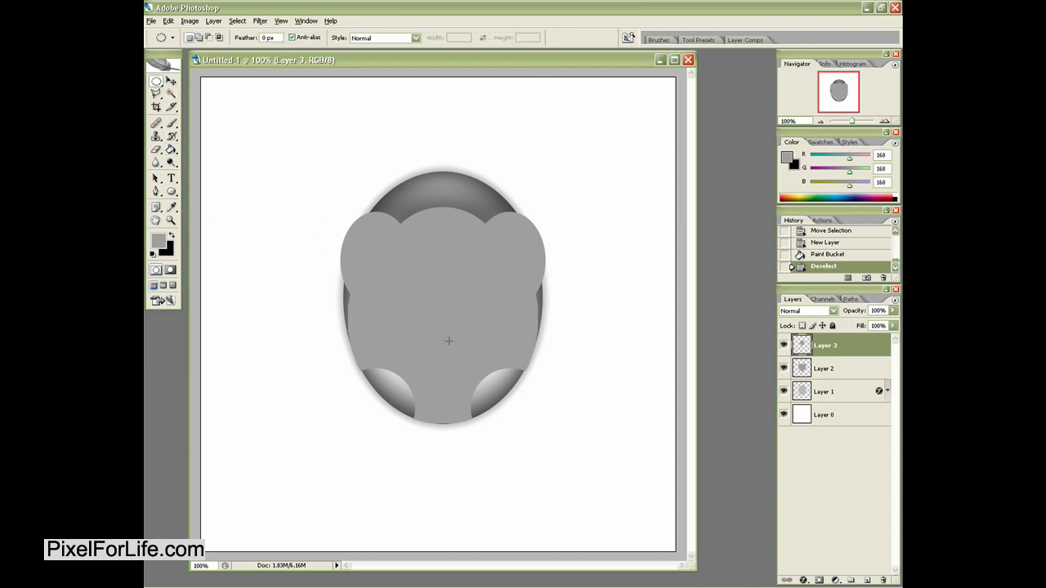
{"action": "left_click_drag", "start_coordinate": [515, 447], "coordinate": [538, 491]}
{"action": "left_click_drag", "start_coordinate": [459, 386], "coordinate": [449, 369]}
{"action": "left_click", "coordinate": [171, 149]}
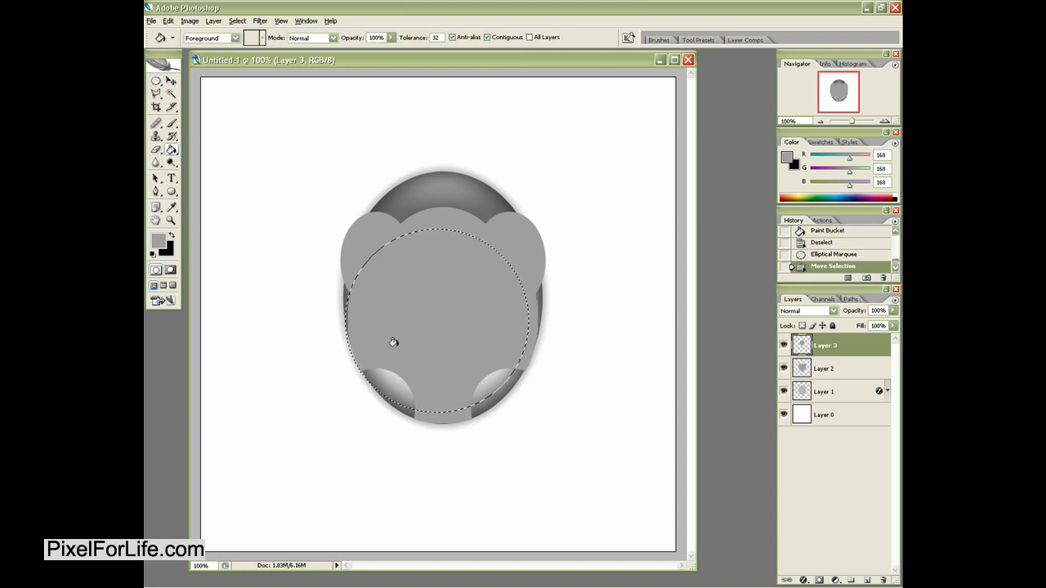
{"action": "left_click", "coordinate": [384, 382]}
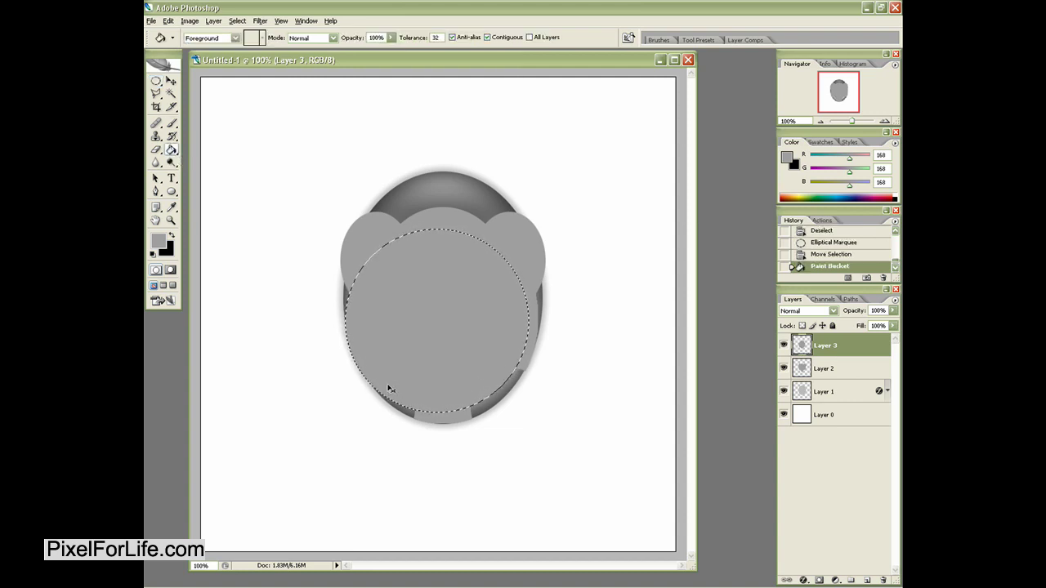
{"action": "key", "text": "shift+Right"}
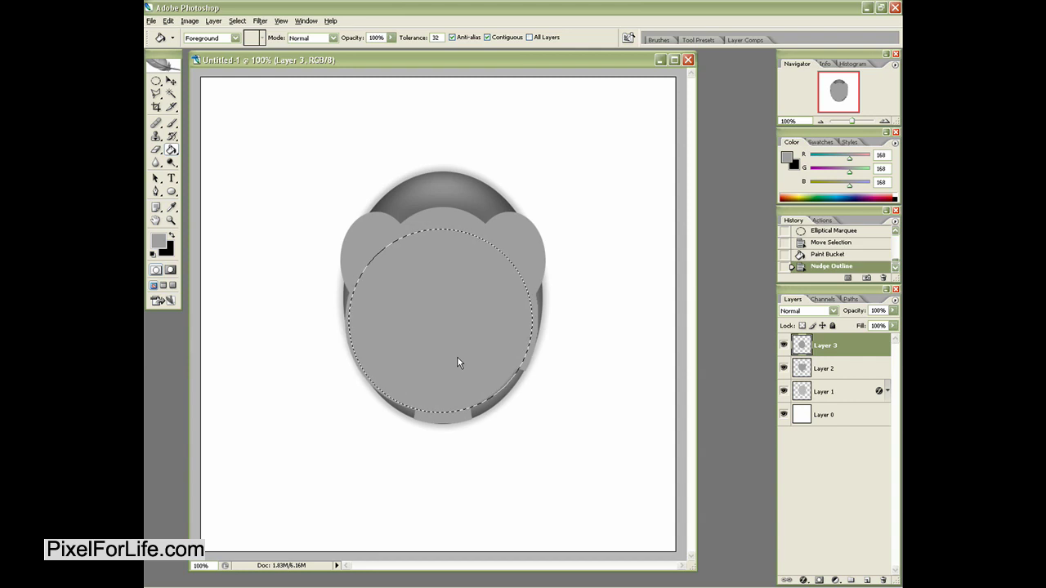
{"action": "key", "text": "Right"}
{"action": "key", "text": "Right"}
{"action": "key", "text": "Right"}
{"action": "key", "text": "Right"}
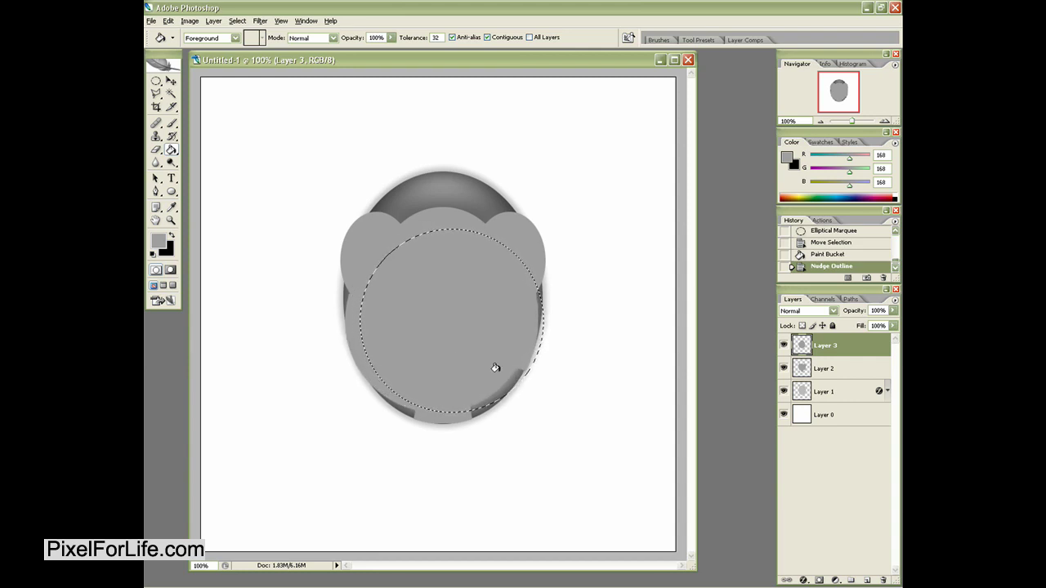
{"action": "left_click", "coordinate": [506, 394]}
{"action": "key", "text": "ctrl+d"}
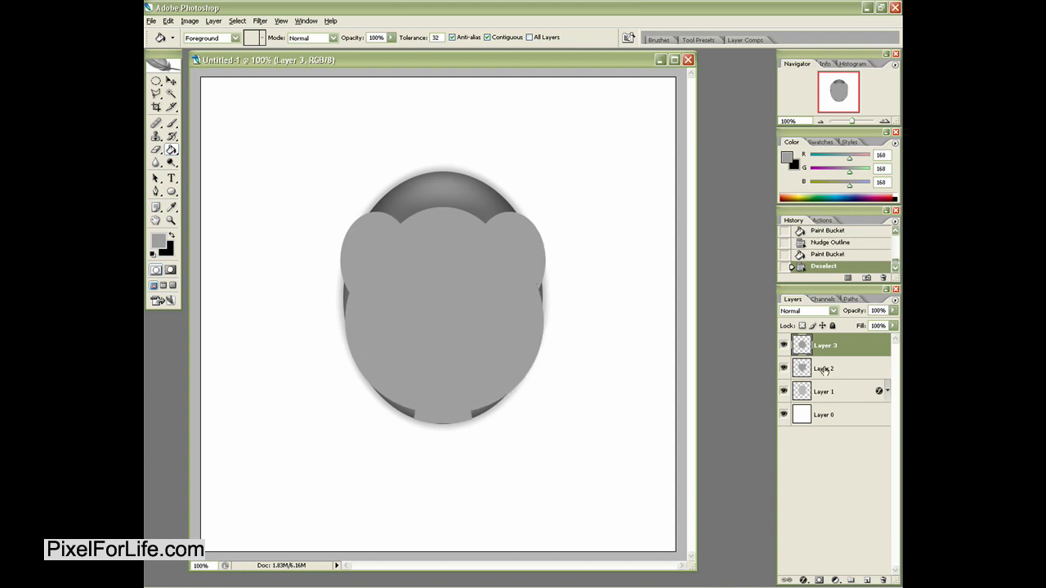
Load Layer 2's shape as a selection and subtract rectangles below and above it.
{"action": "left_click", "coordinate": [803, 368], "text": "ctrl"}
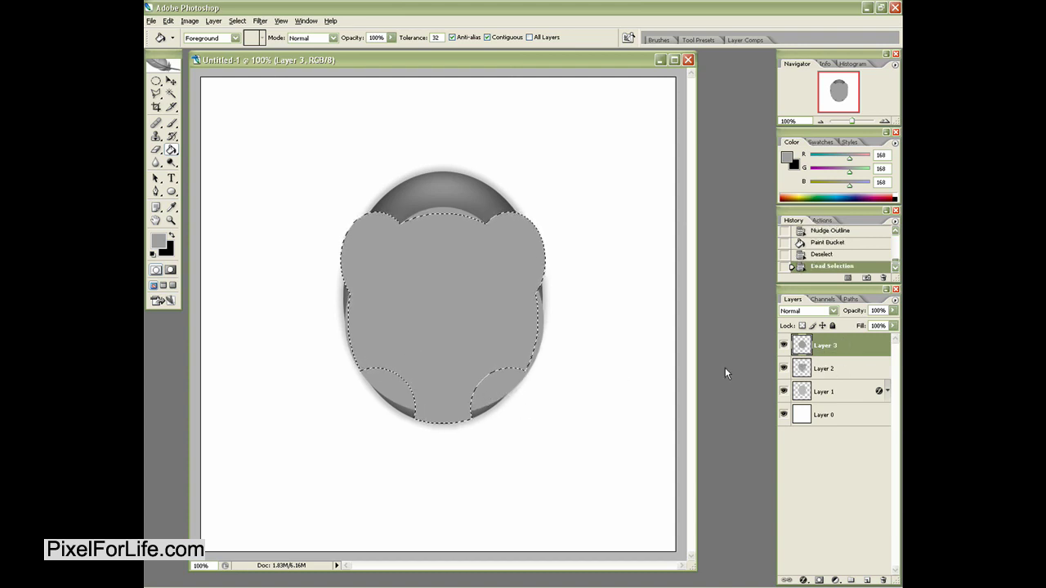
{"action": "left_click_drag", "start_coordinate": [156, 81], "coordinate": [220, 80]}
{"action": "left_click_drag", "start_coordinate": [290, 161], "coordinate": [648, 370]}
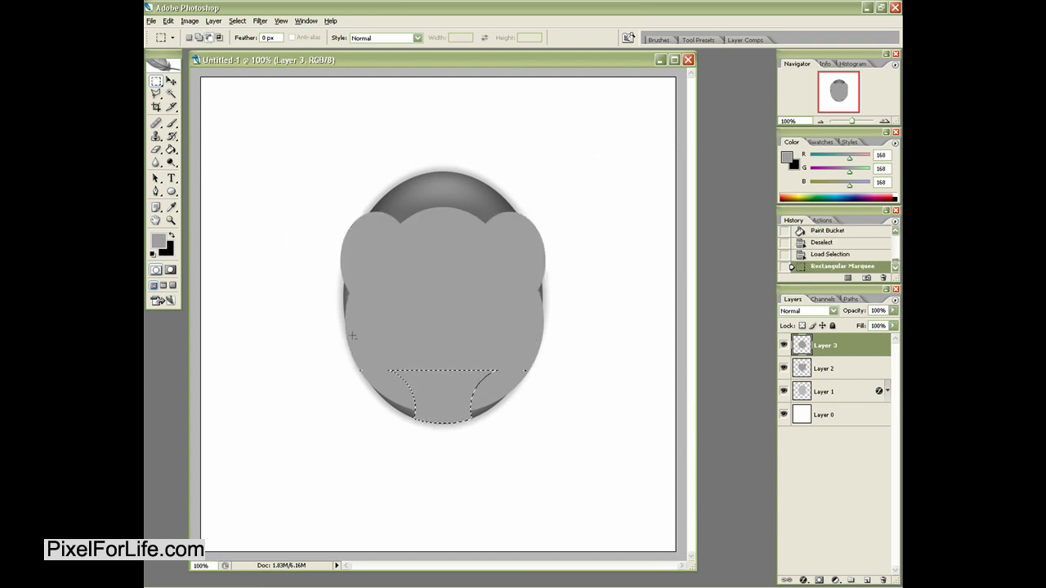
{"action": "left_click_drag", "start_coordinate": [319, 329], "coordinate": [596, 537]}
{"action": "left_click", "coordinate": [525, 230]}
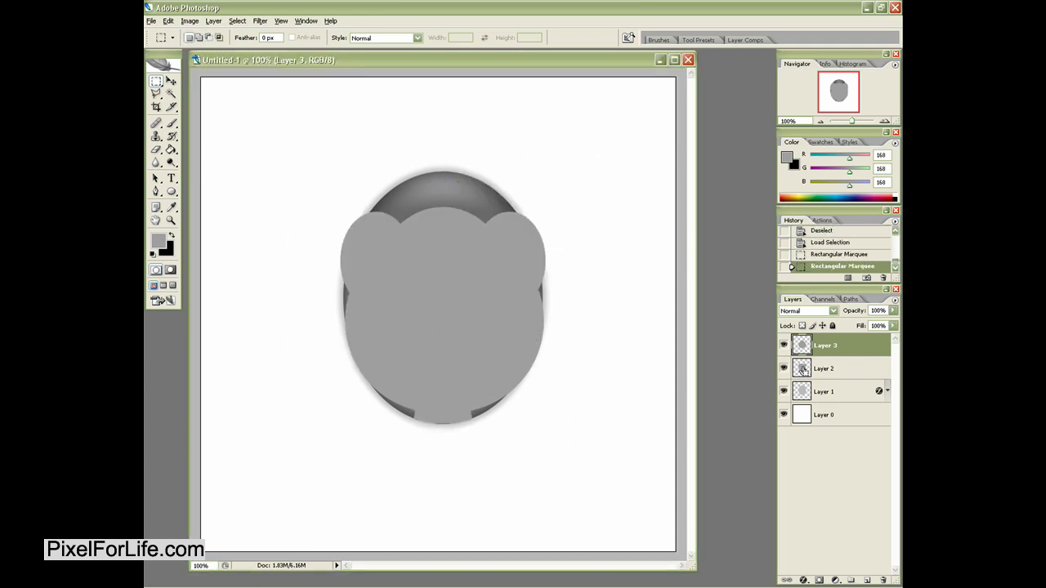
{"action": "left_click", "coordinate": [803, 368], "text": "ctrl"}
{"action": "left_click_drag", "start_coordinate": [571, 476], "coordinate": [563, 363]}
{"action": "left_click_drag", "start_coordinate": [304, 172], "coordinate": [621, 363]}
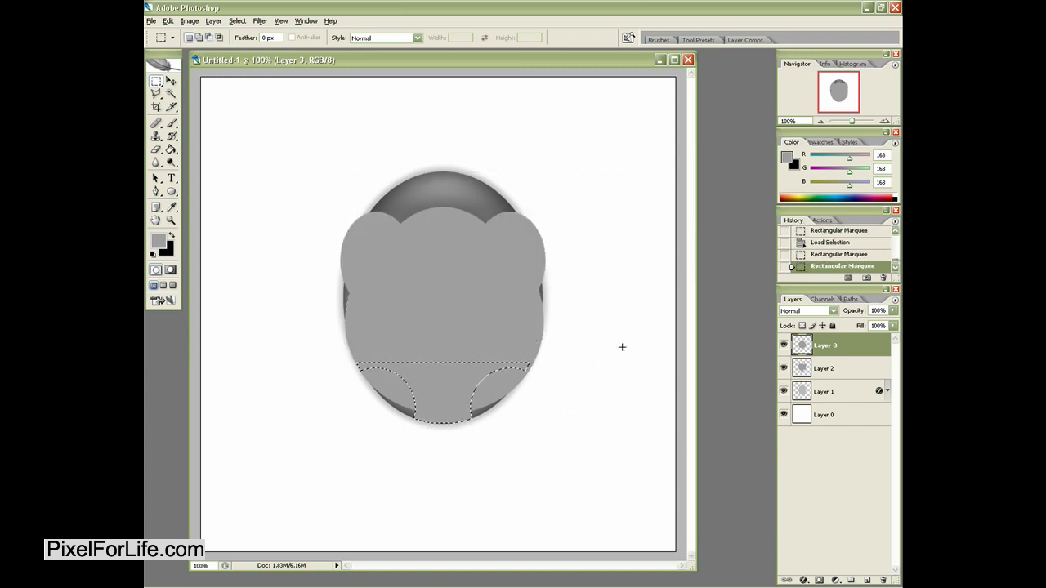
Invert the selection, trim it to the two bottom corners, and delete Layer 3's grey there.
{"action": "key", "text": "ctrl+shift+i"}
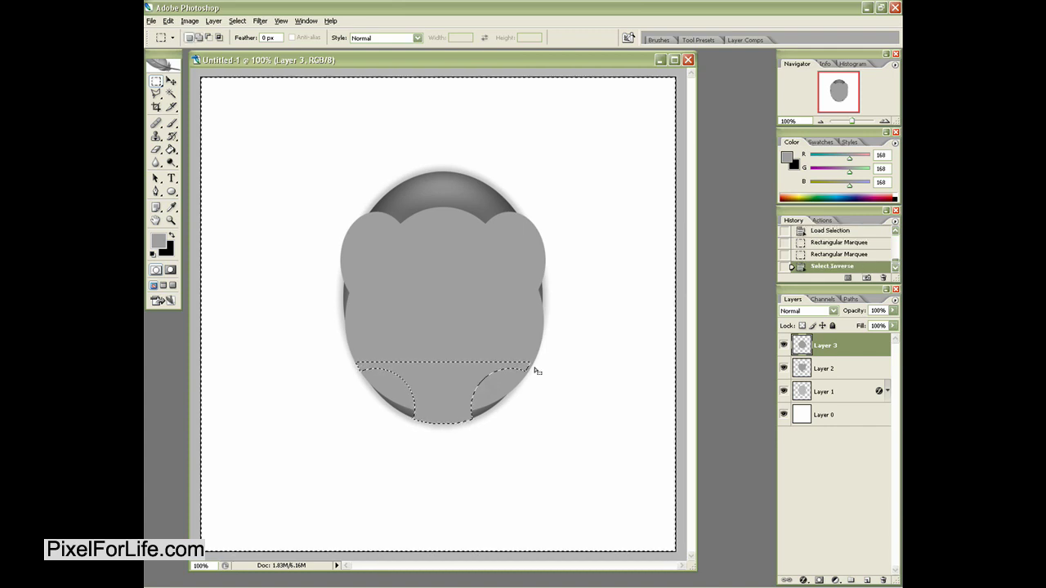
{"action": "left_click_drag", "start_coordinate": [193, 72], "coordinate": [756, 364]}
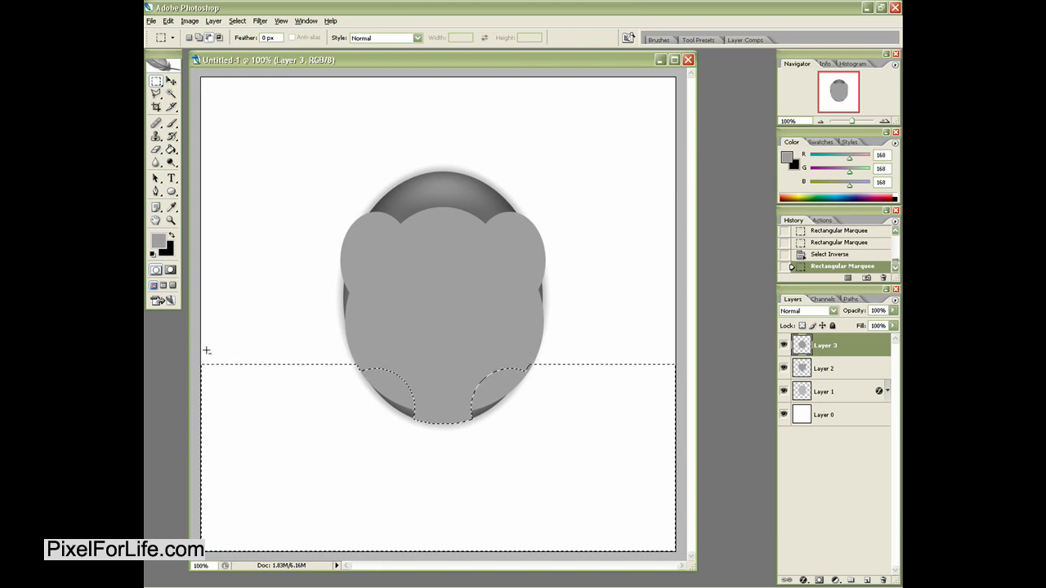
{"action": "left_click_drag", "start_coordinate": [202, 352], "coordinate": [361, 552]}
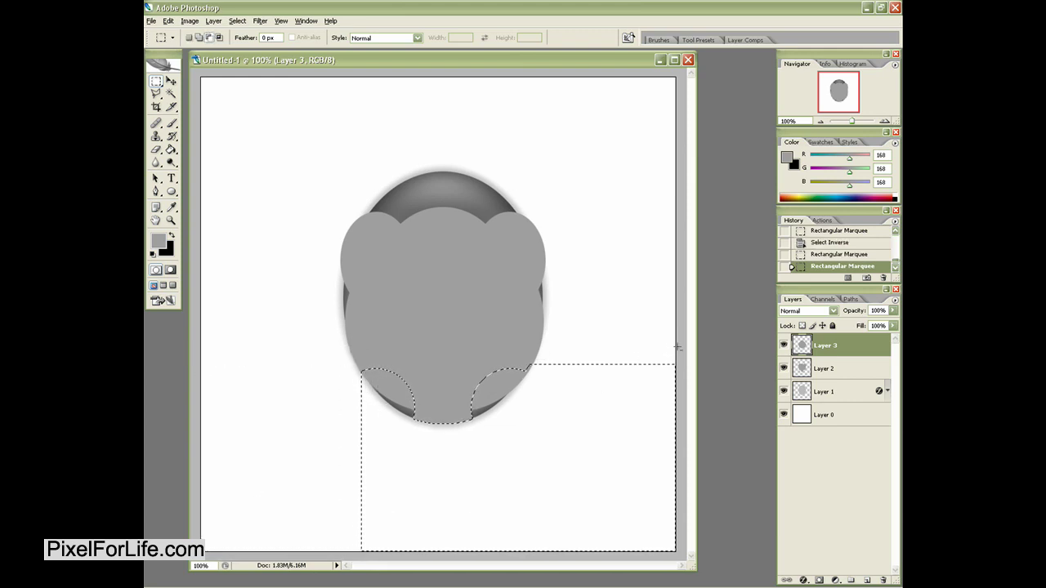
{"action": "left_click_drag", "start_coordinate": [678, 350], "coordinate": [280, 437]}
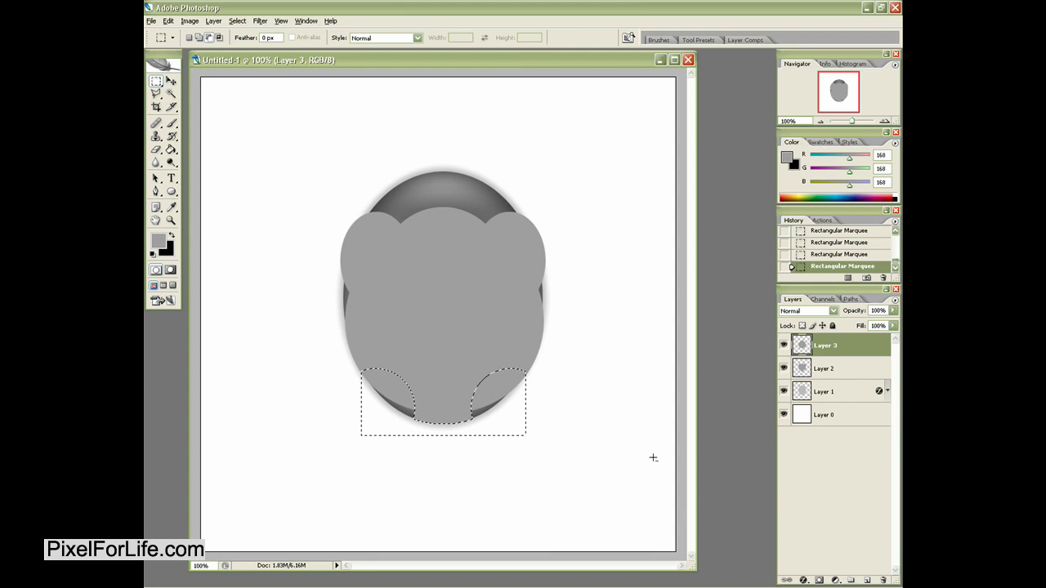
{"action": "key", "text": "Delete"}
{"action": "key", "text": "ctrl+d"}
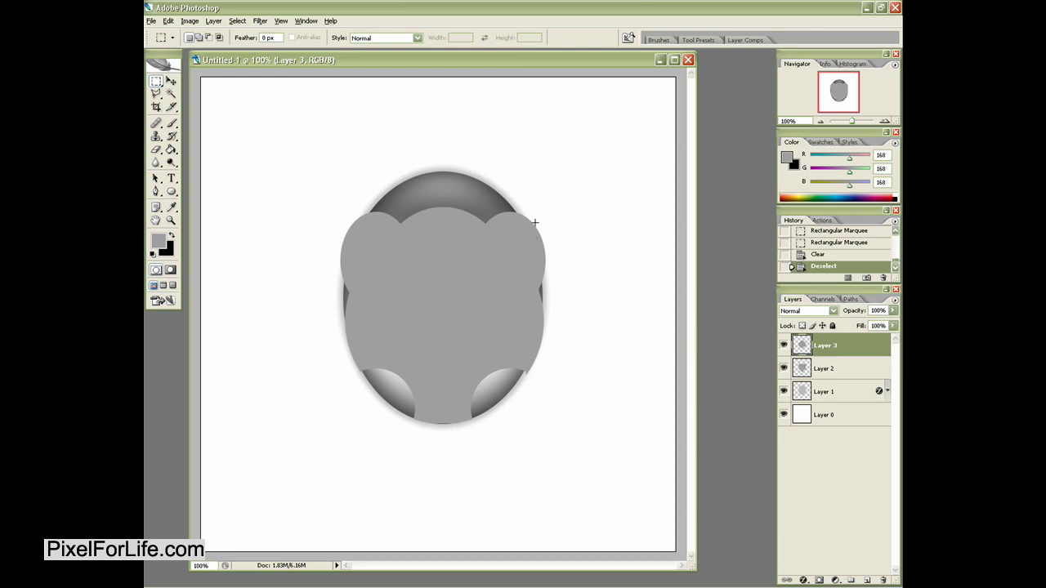
Merge Layer 2 into Layer 3 and delete the right half of the shape.
{"action": "left_click_drag", "start_coordinate": [612, 161], "coordinate": [444, 552]}
{"action": "key", "text": "Delete"}
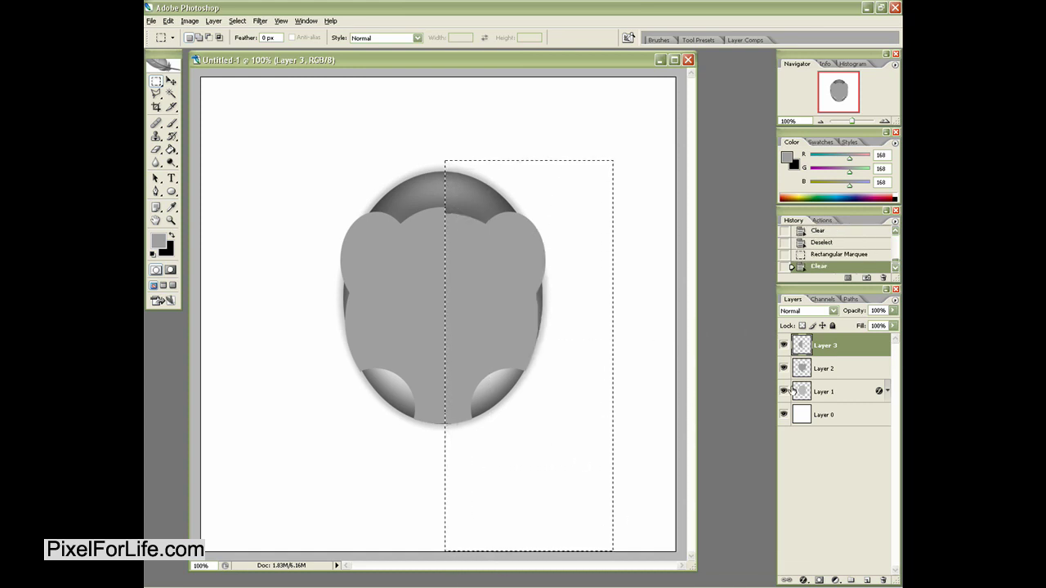
{"action": "key", "text": "ctrl+z"}
{"action": "left_click", "coordinate": [834, 367], "text": "shift"}
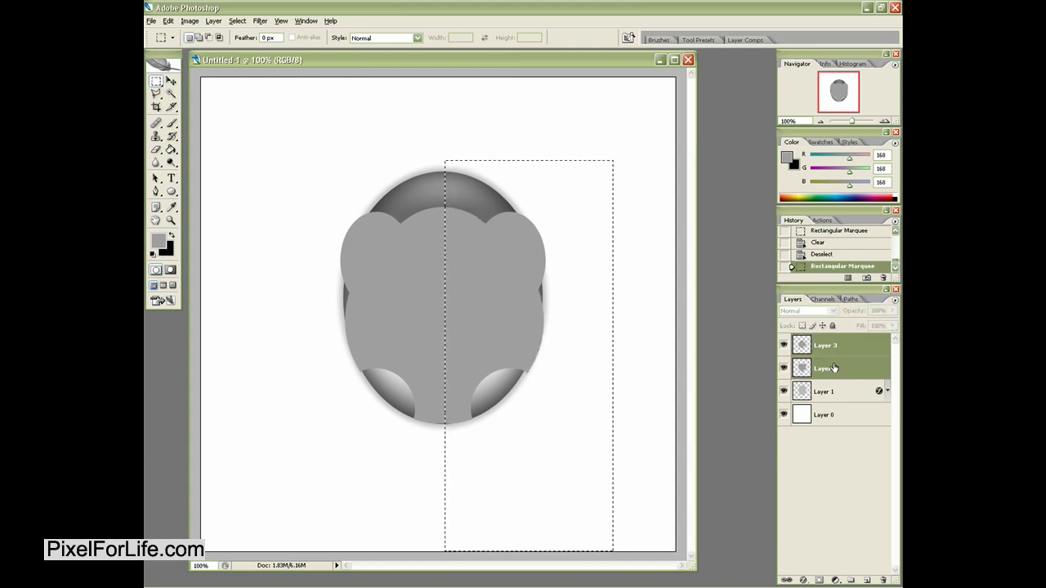
{"action": "key", "text": "ctrl+e"}
{"action": "key", "text": "Delete"}
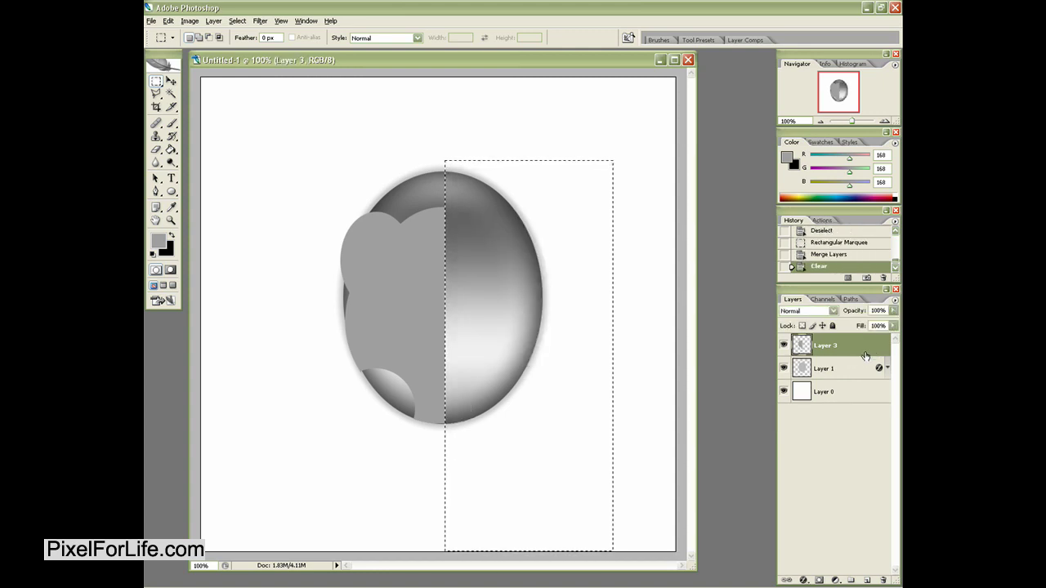
{"action": "key", "text": "ctrl+d"}
Duplicate the half, flip it horizontally, align it on the right, and merge it down.
{"action": "left_click_drag", "start_coordinate": [865, 354], "coordinate": [867, 580]}
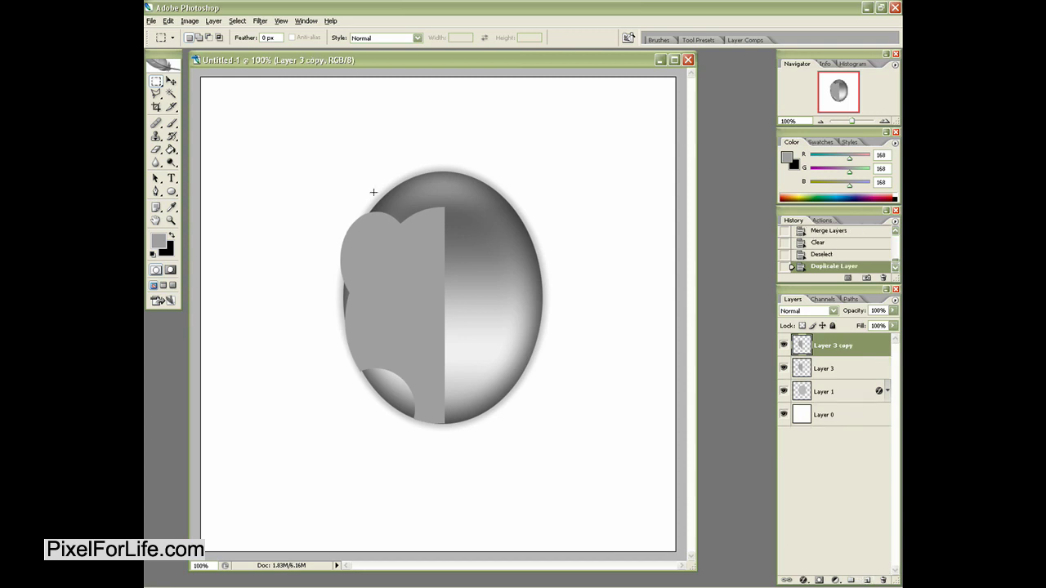
{"action": "left_click", "coordinate": [167, 21]}
{"action": "mouse_move", "coordinate": [215, 213]}
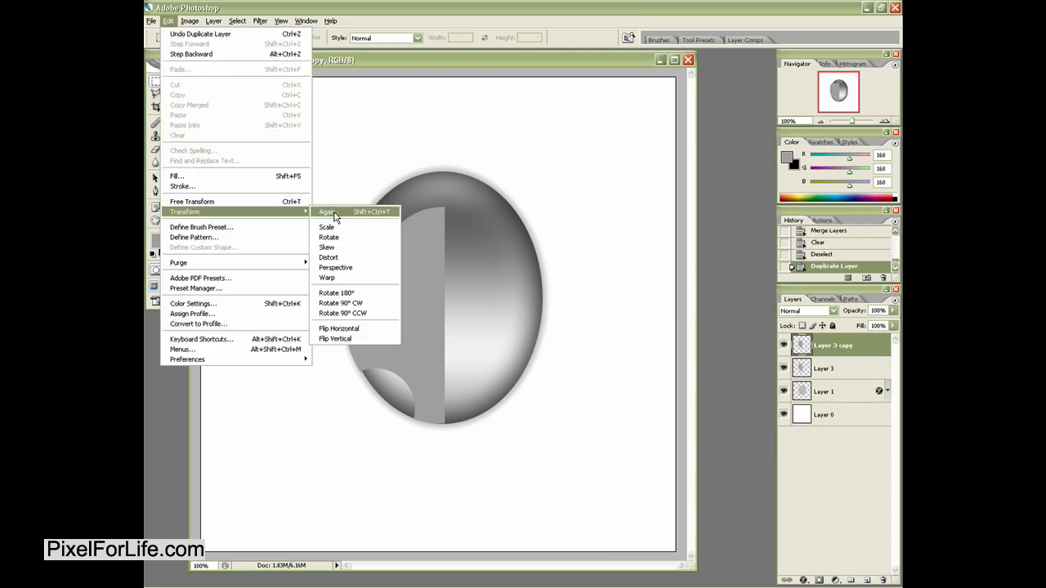
{"action": "left_click", "coordinate": [338, 329]}
{"action": "key", "text": "v"}
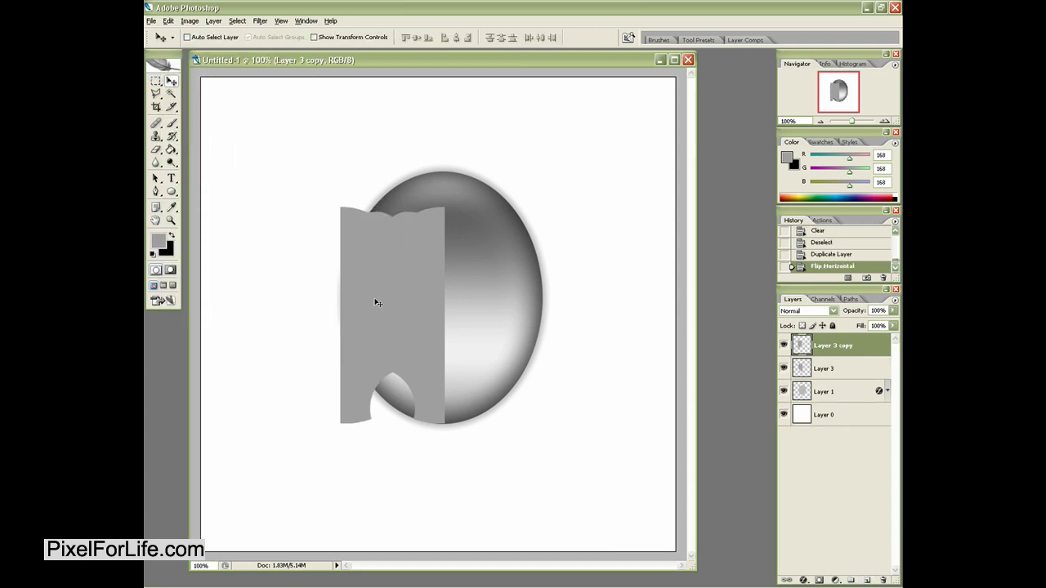
{"action": "key", "text": "Right"}
{"action": "key", "text": "Right"}
{"action": "key", "text": "Right"}
{"action": "key", "text": "Right"}
{"action": "key", "text": "Right"}
{"action": "key", "text": "Right"}
{"action": "key", "text": "Right"}
{"action": "key", "text": "Right"}
{"action": "key", "text": "shift+Right"}
{"action": "key", "text": "shift+Right"}
{"action": "key", "text": "shift+Right"}
{"action": "key", "text": "shift+Right"}
{"action": "key", "text": "shift+Right"}
{"action": "key", "text": "shift+Right"}
{"action": "key", "text": "shift+Right"}
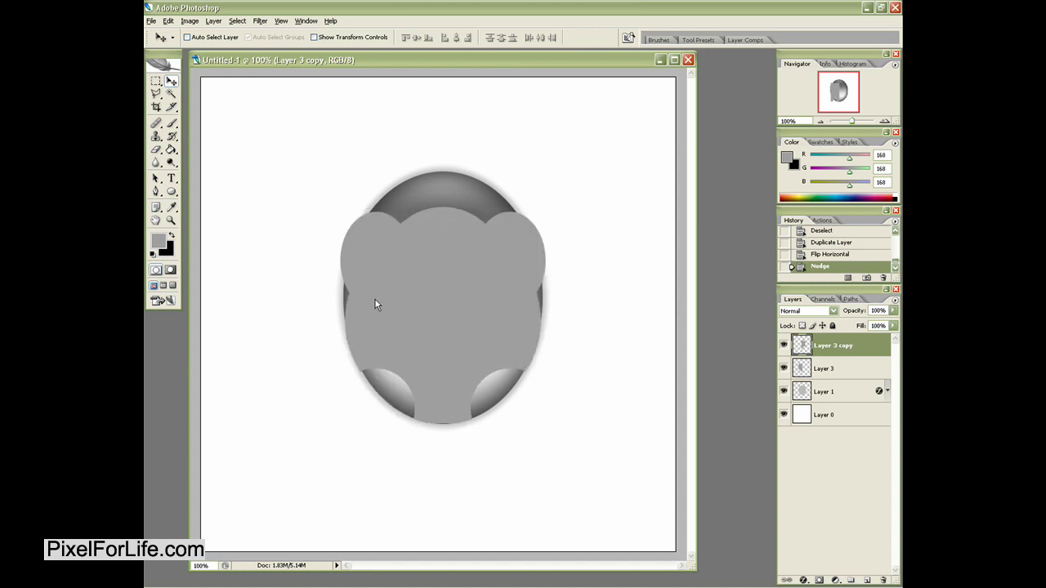
{"action": "key", "text": "Right"}
{"action": "key", "text": "Left"}
{"action": "key", "text": "Right"}
{"action": "key", "text": "Right"}
{"action": "key", "text": "Right"}
{"action": "key", "text": "Right"}
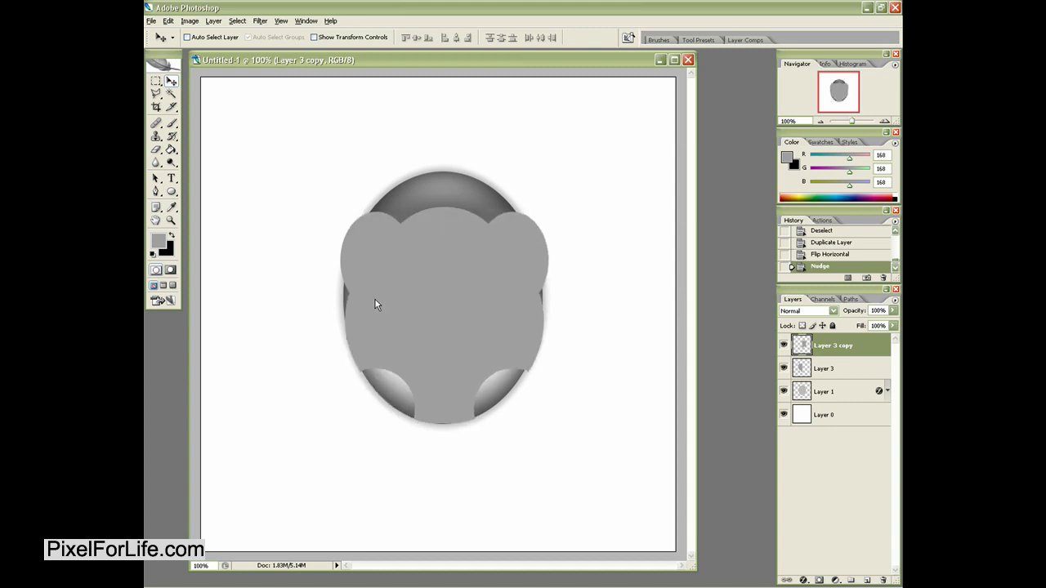
{"action": "key", "text": "Right"}
{"action": "key", "text": "Left"}
{"action": "key", "text": "ctrl+e"}
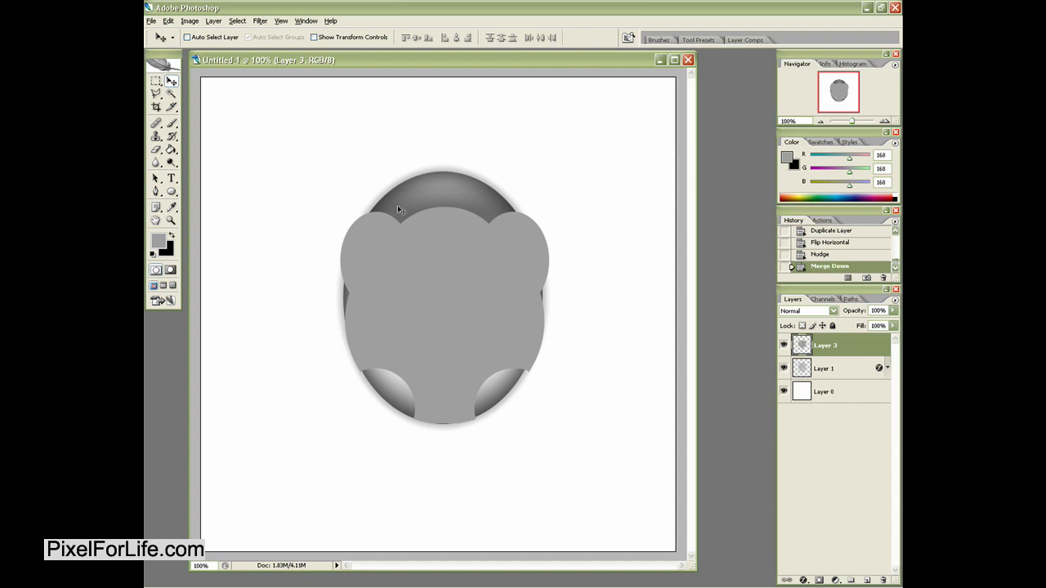
Center the symmetric head shape and apply the glossy silver style from the Styles panel.
{"action": "key", "text": "Left"}
{"action": "key", "text": "Left"}
{"action": "key", "text": "Left"}
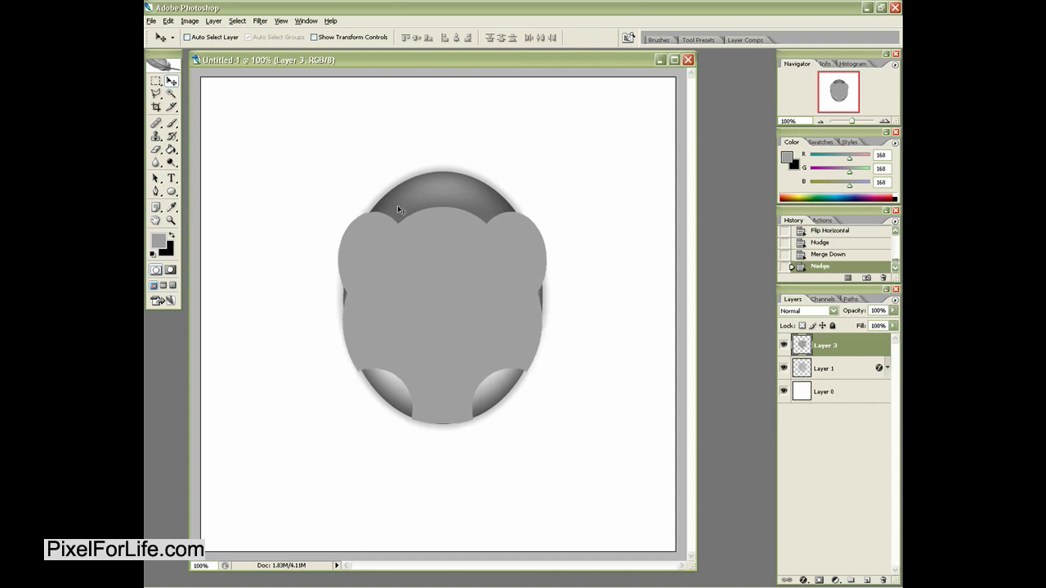
{"action": "key", "text": "Right"}
{"action": "key", "text": "Right"}
{"action": "key", "text": "Left"}
{"action": "key", "text": "Left"}
{"action": "key", "text": "Right"}
{"action": "left_click", "coordinate": [851, 142]}
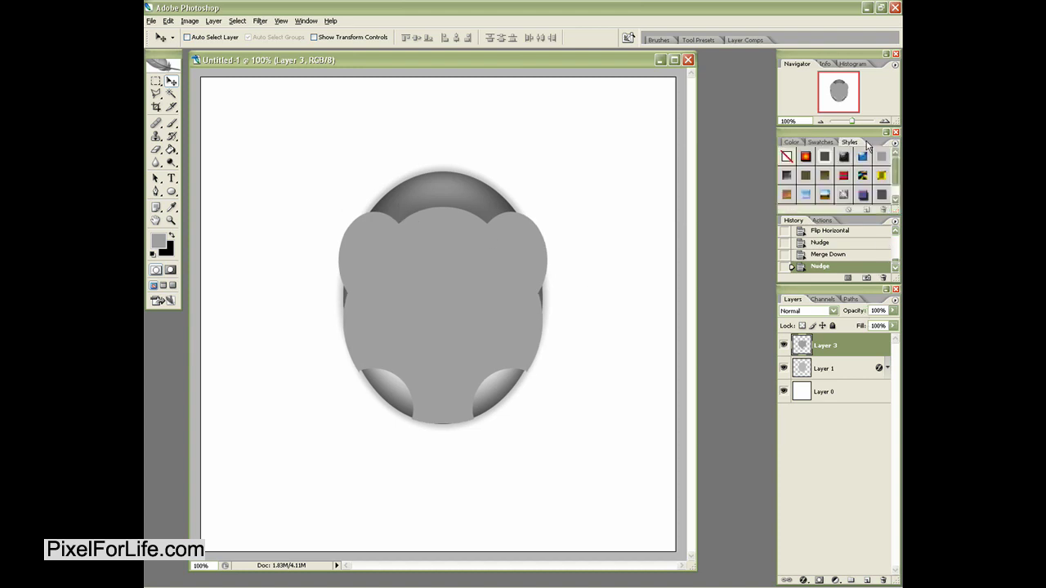
{"action": "left_click", "coordinate": [881, 196]}
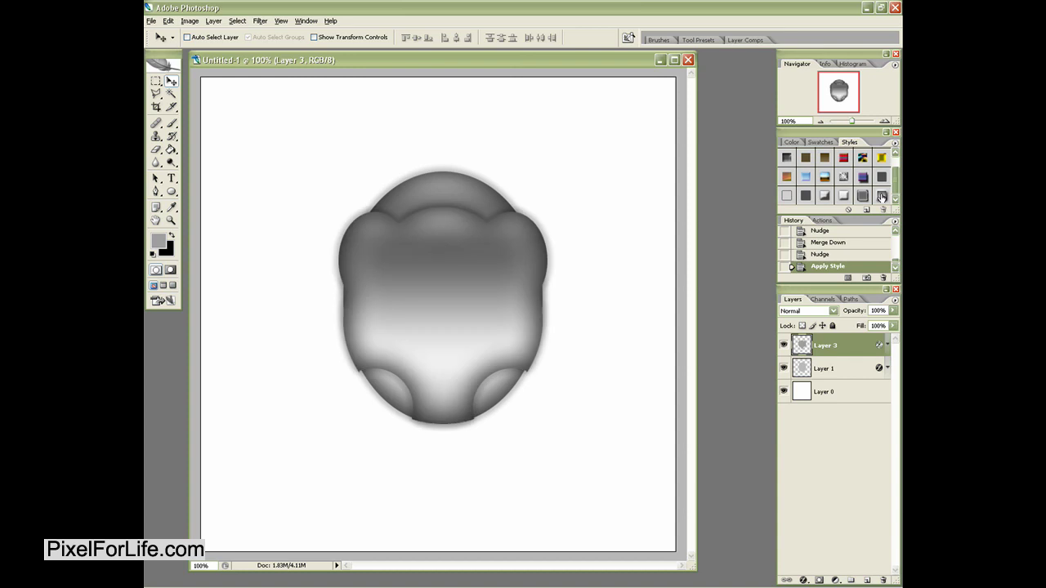